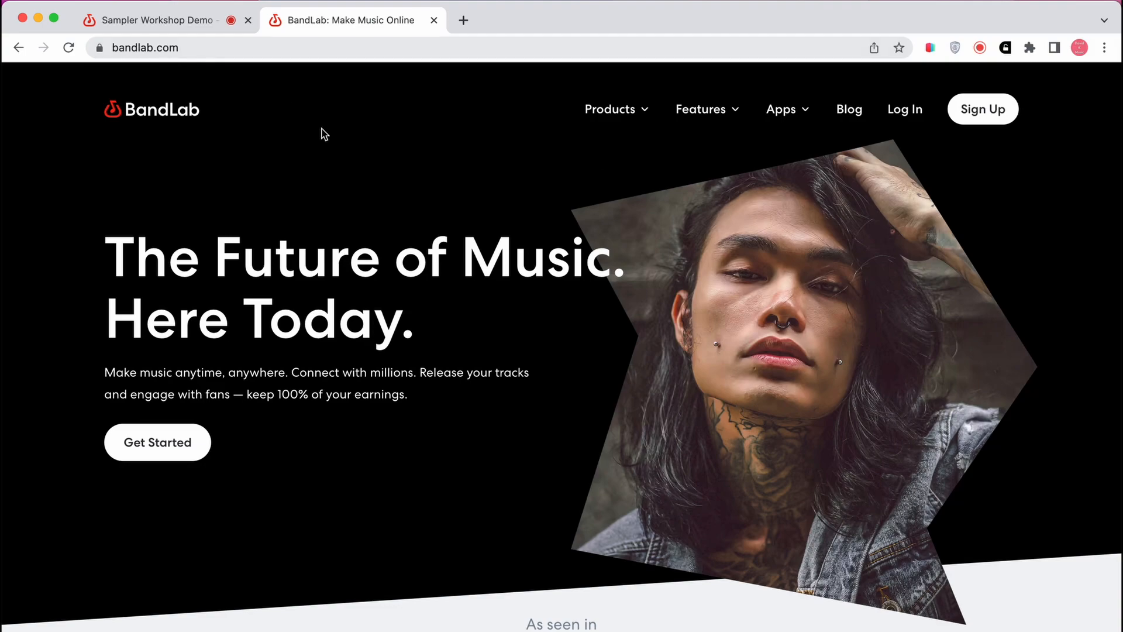
# Log in to BandLab from the sign-up page and create a new project with a Sampler track
pyautogui.click(994, 120)
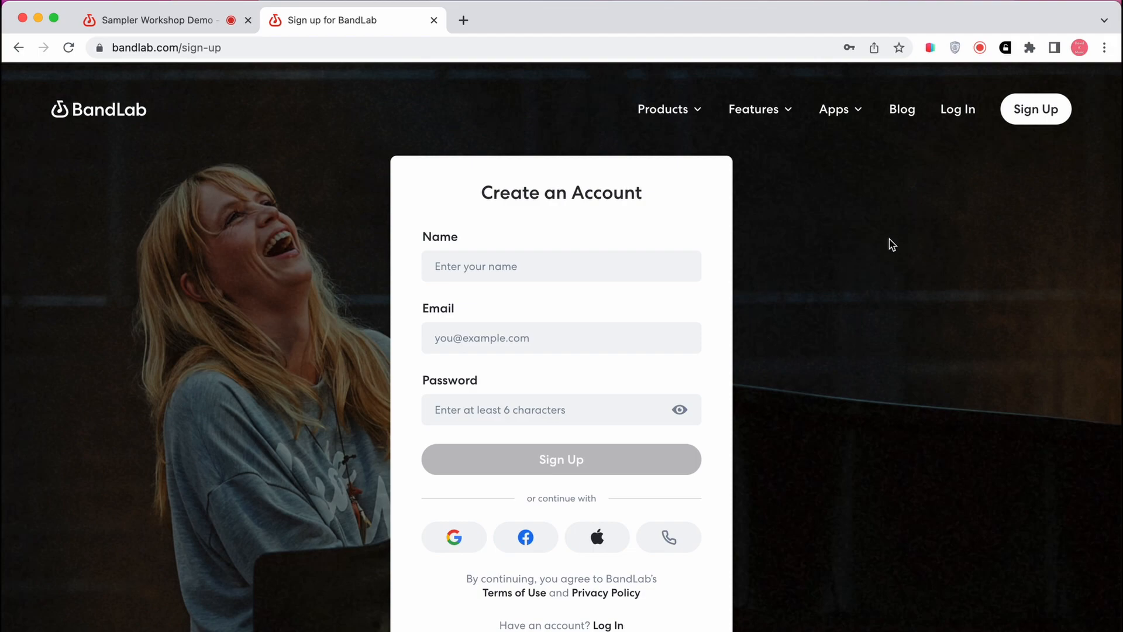
pyautogui.click(969, 116)
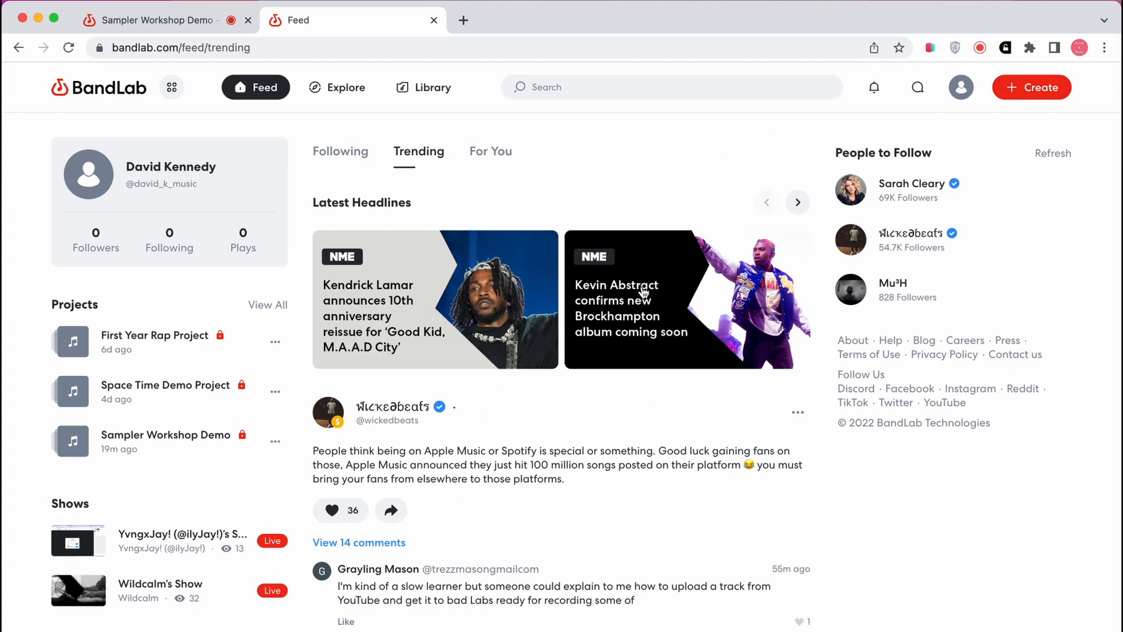
pyautogui.click(1013, 90)
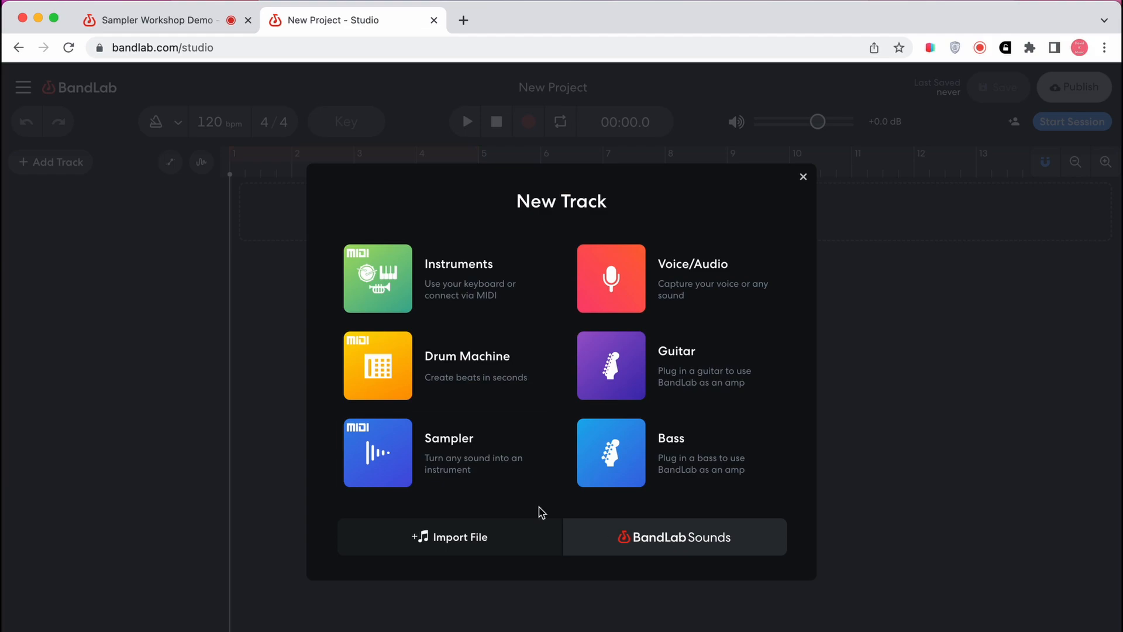
pyautogui.click(377, 449)
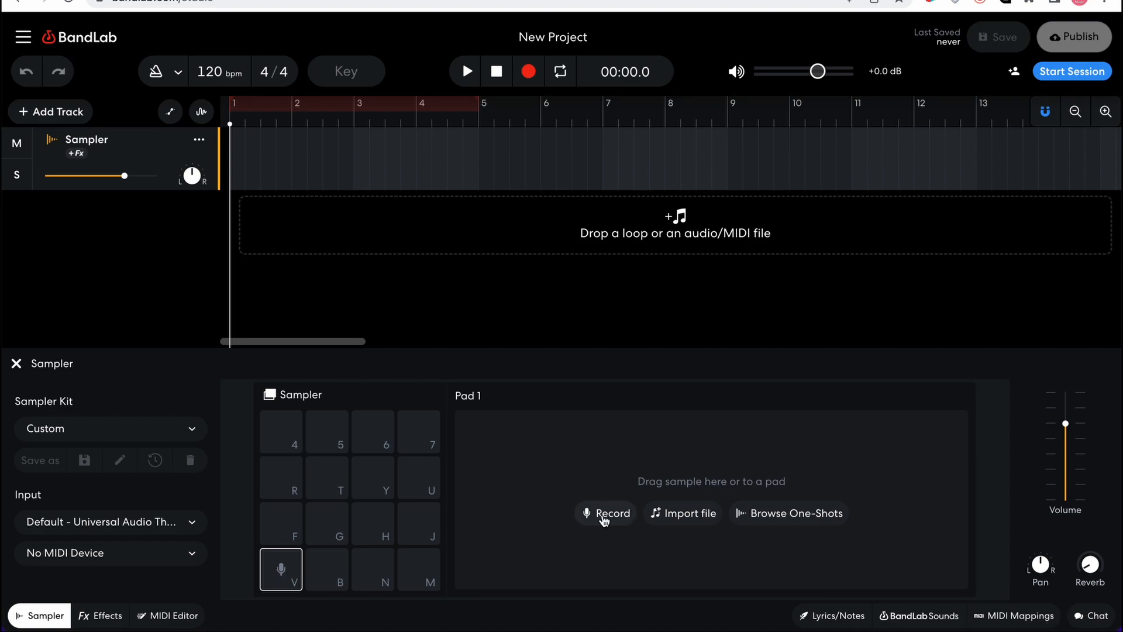
# Record a microphone sound onto Pad 1 and move the sample's start marker slightly earlier to include its attack
pyautogui.click(604, 517)
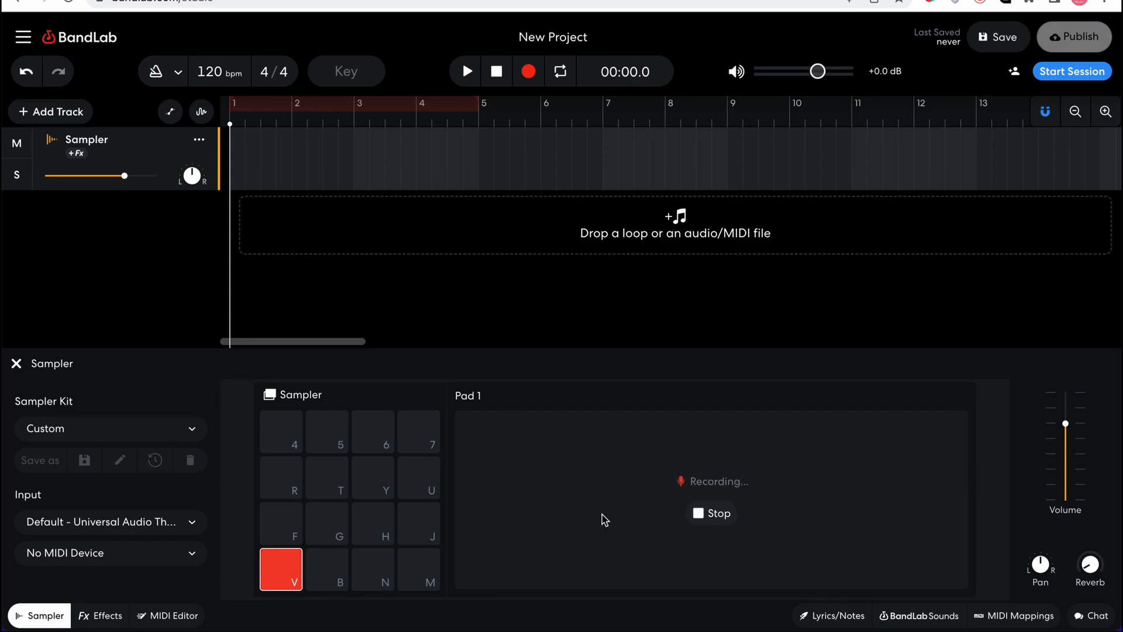
pyautogui.click(697, 515)
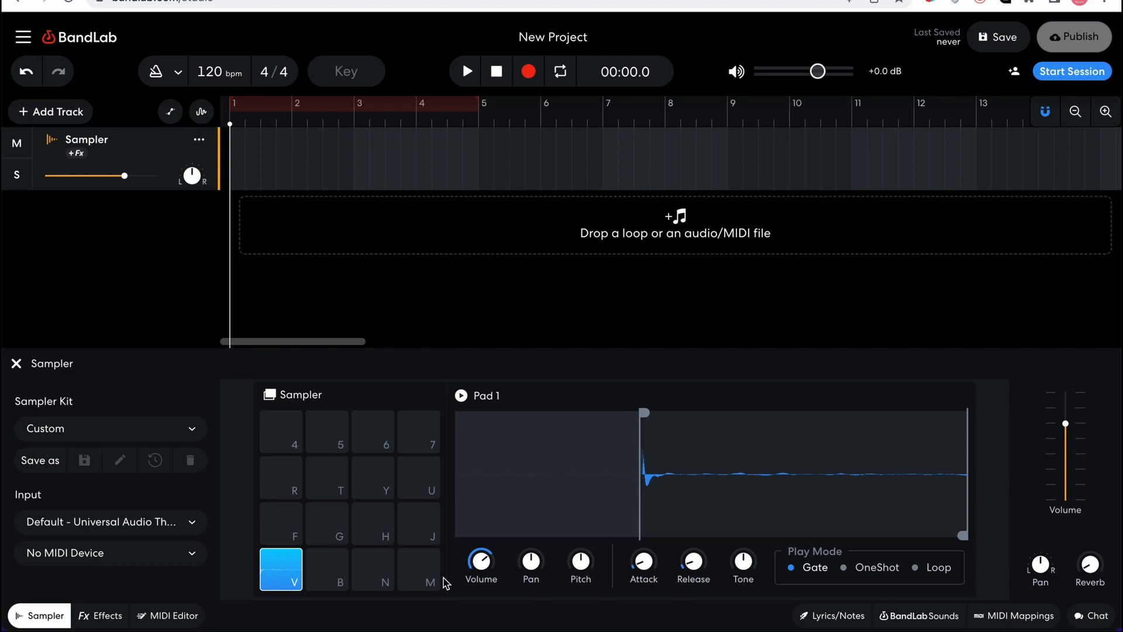
pyautogui.moveTo(644, 413)
pyautogui.mouseDown()
pyautogui.moveTo(614, 409)
pyautogui.moveTo(636, 411)
pyautogui.mouseUp()
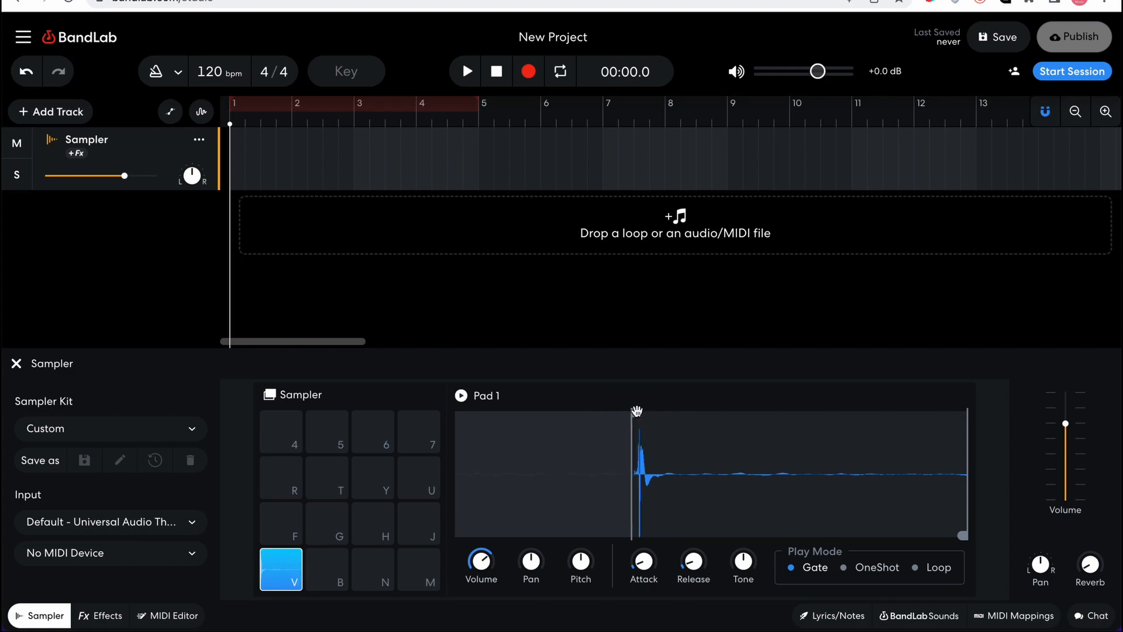
# Search the one-shots for "snare", preview Snare_Zay and load it onto Pad 2
pyautogui.click(338, 568)
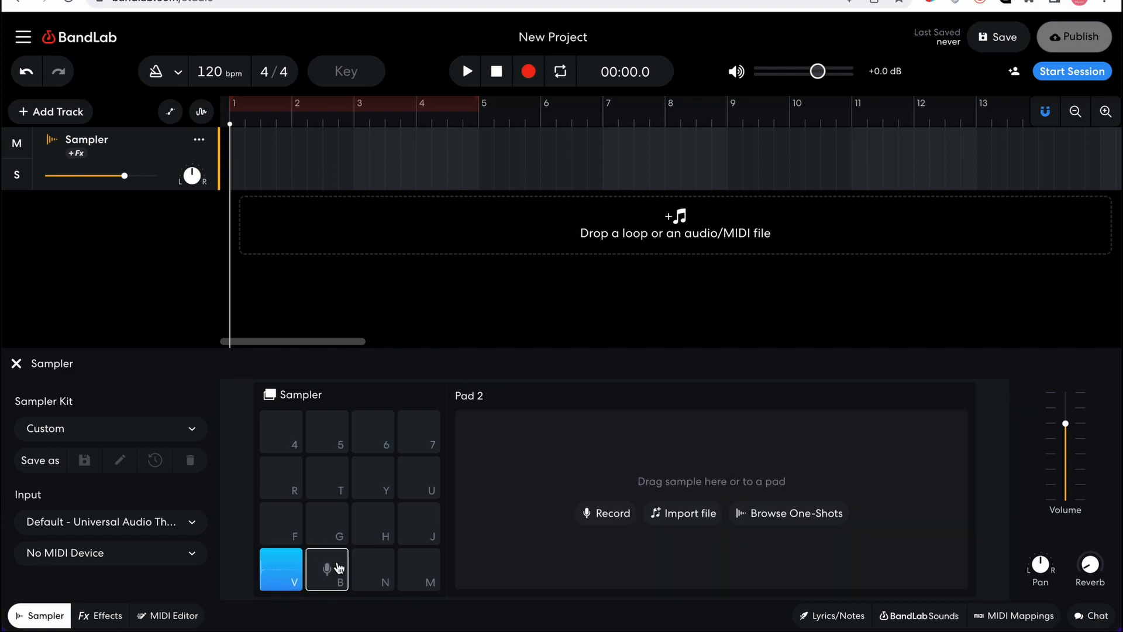
pyautogui.click(794, 515)
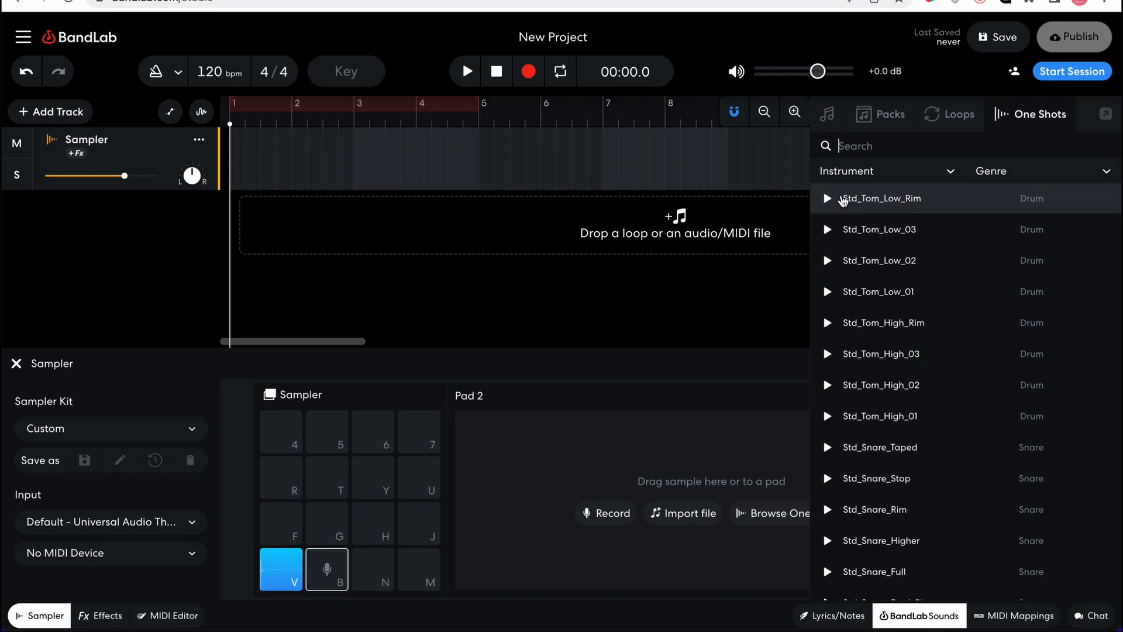
pyautogui.write('snare')
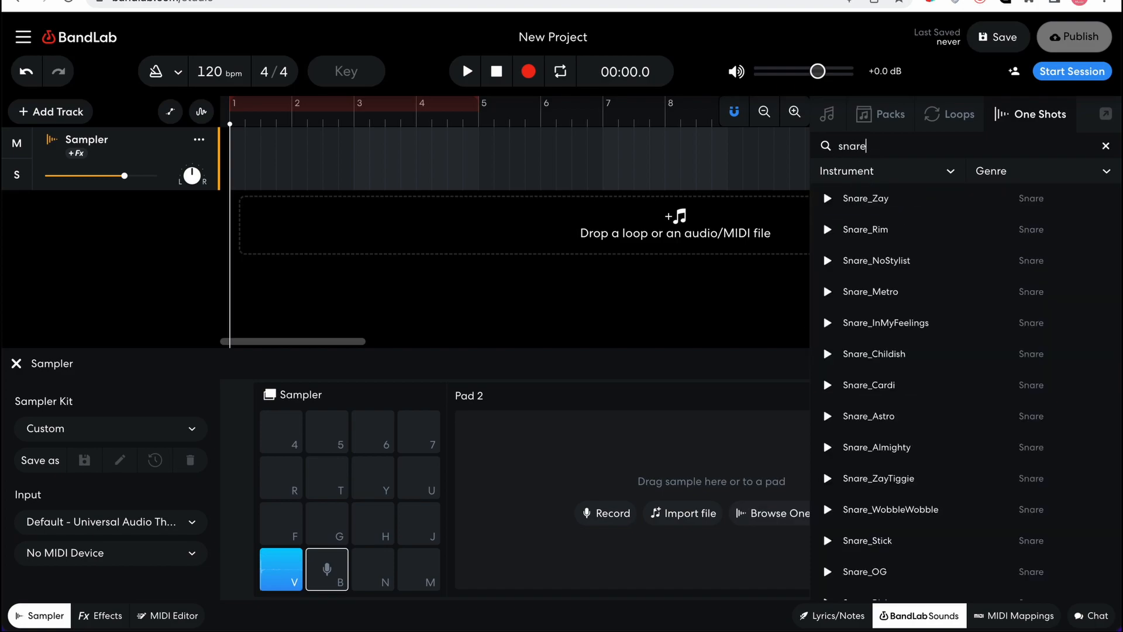
pyautogui.click(829, 200)
pyautogui.moveTo(831, 203); pyautogui.dragTo(328, 578)
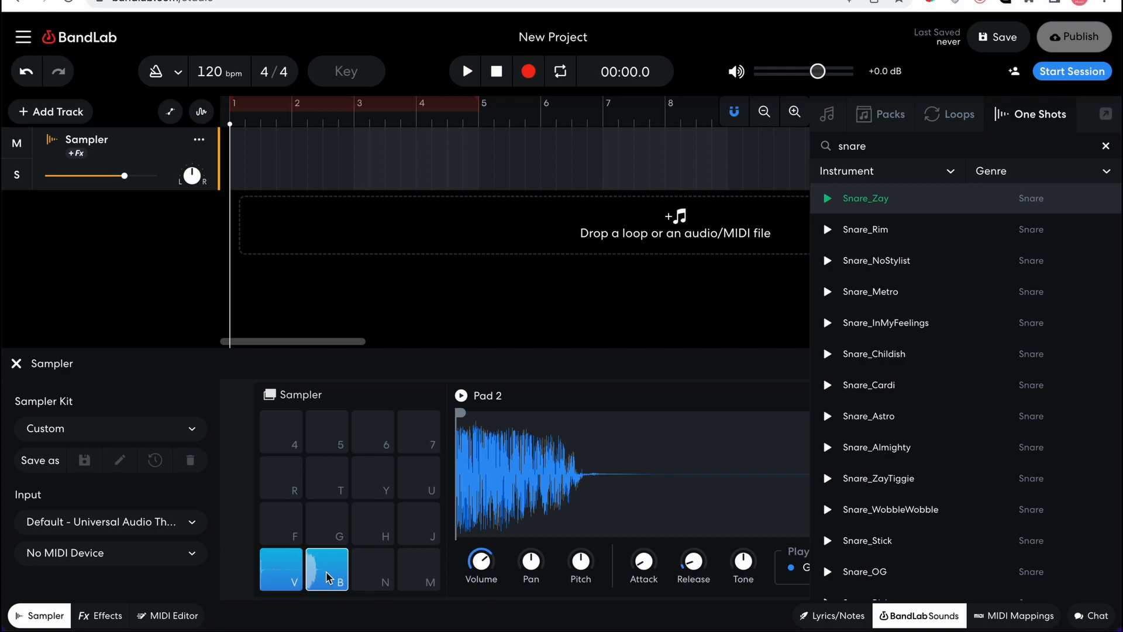
# Audition the snare and recorded sound pads, close the sound browser and select the empty N pad
pyautogui.click(328, 578)
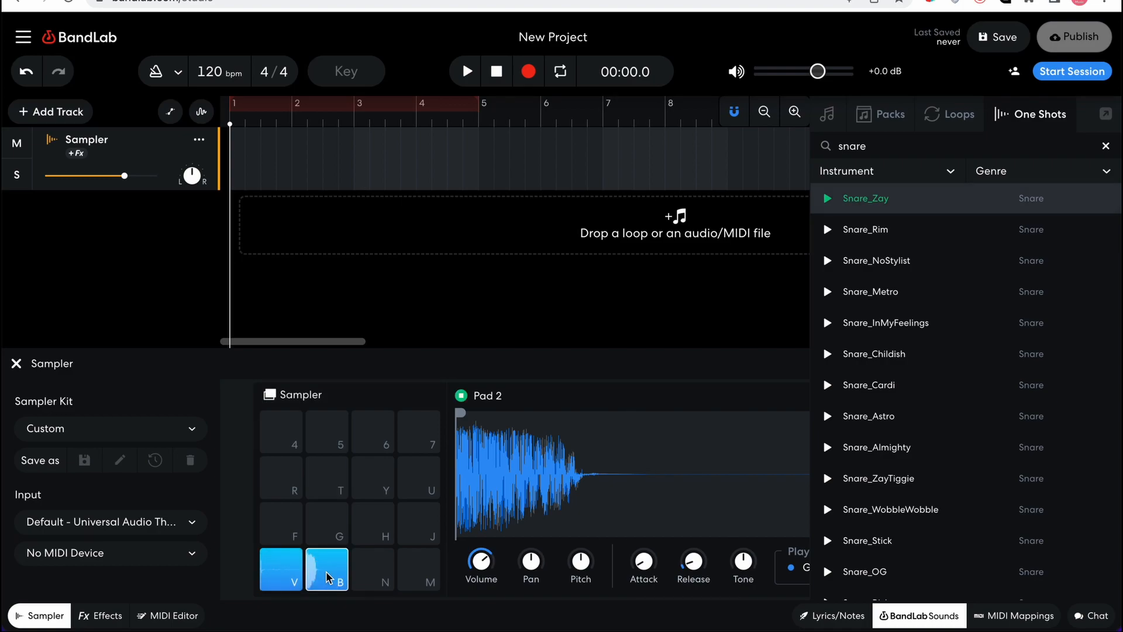
pyautogui.click(327, 578)
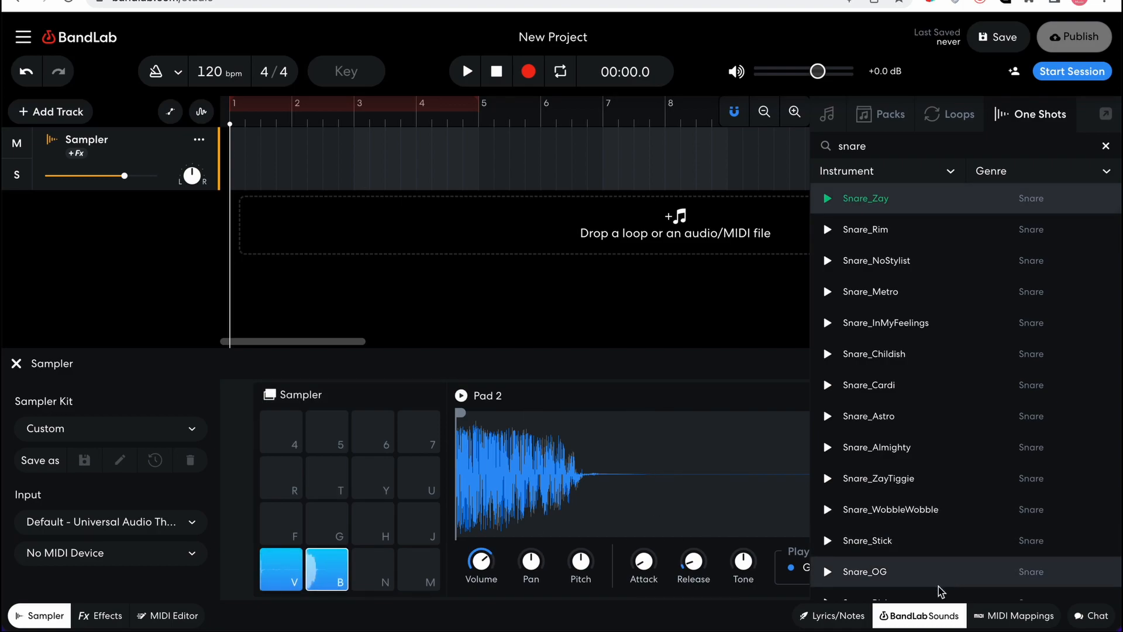
pyautogui.click(925, 616)
pyautogui.press('v')
pyautogui.click(374, 567)
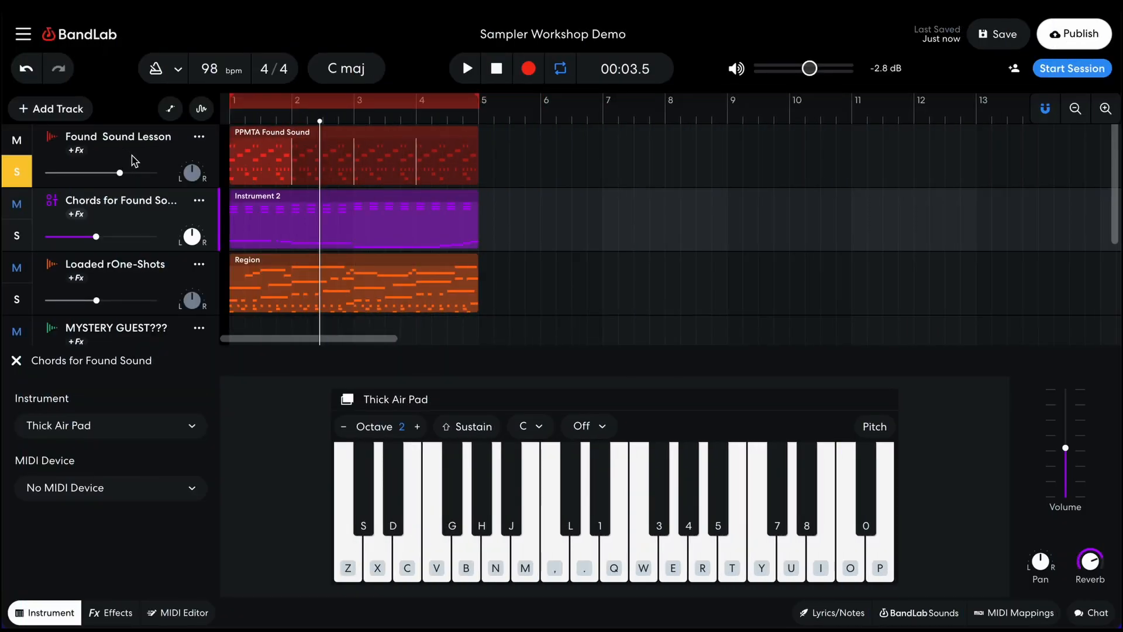
# Open the Found Sound Lesson track's sampler in the Sampler Workshop Demo project and audition the V, B and N pads
pyautogui.click(134, 160)
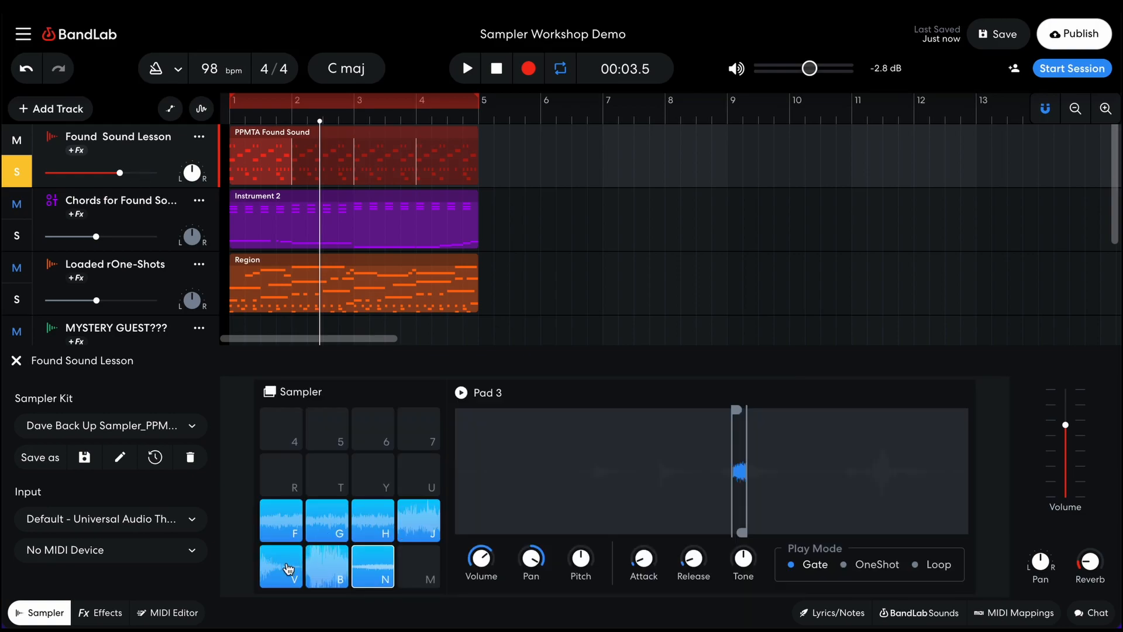
pyautogui.click(283, 568)
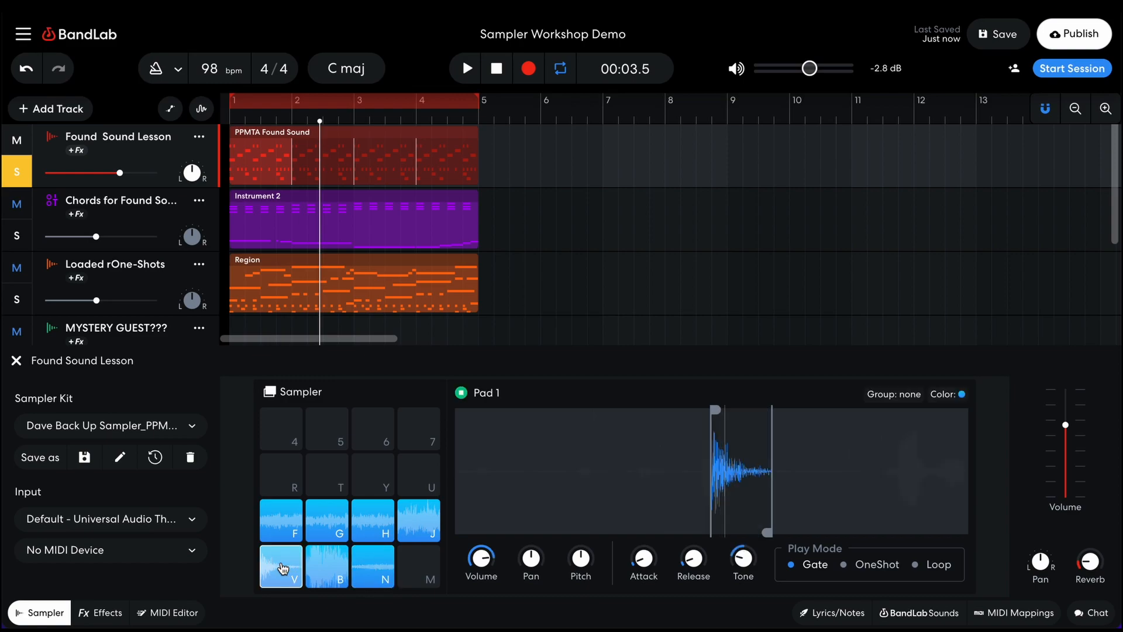
pyautogui.press('b')
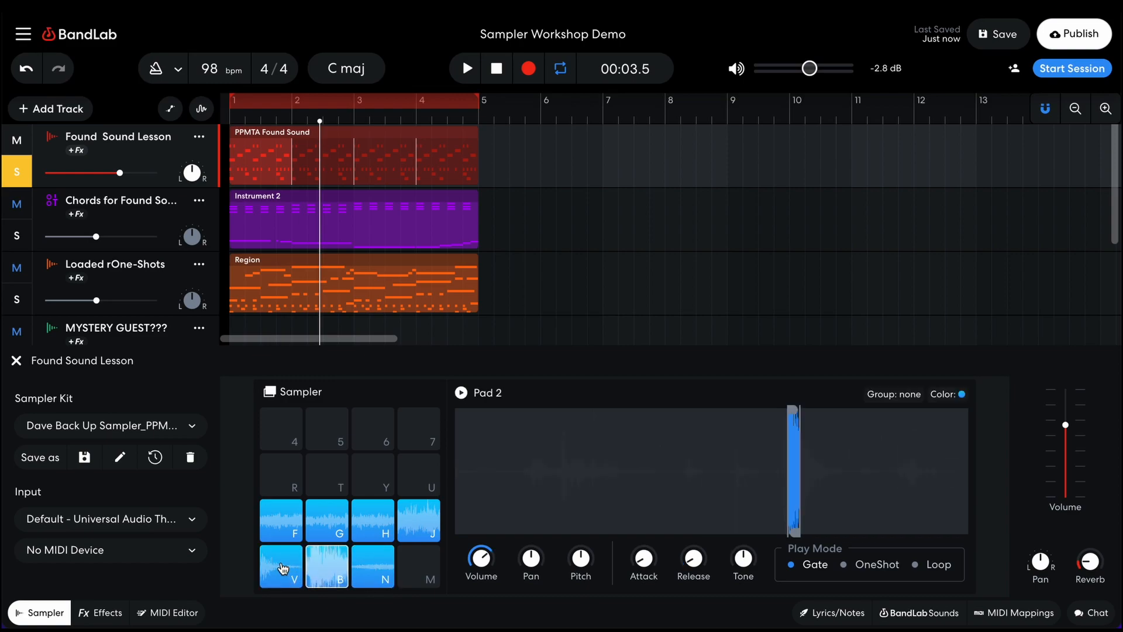
pyautogui.press('n')
pyautogui.press('n')
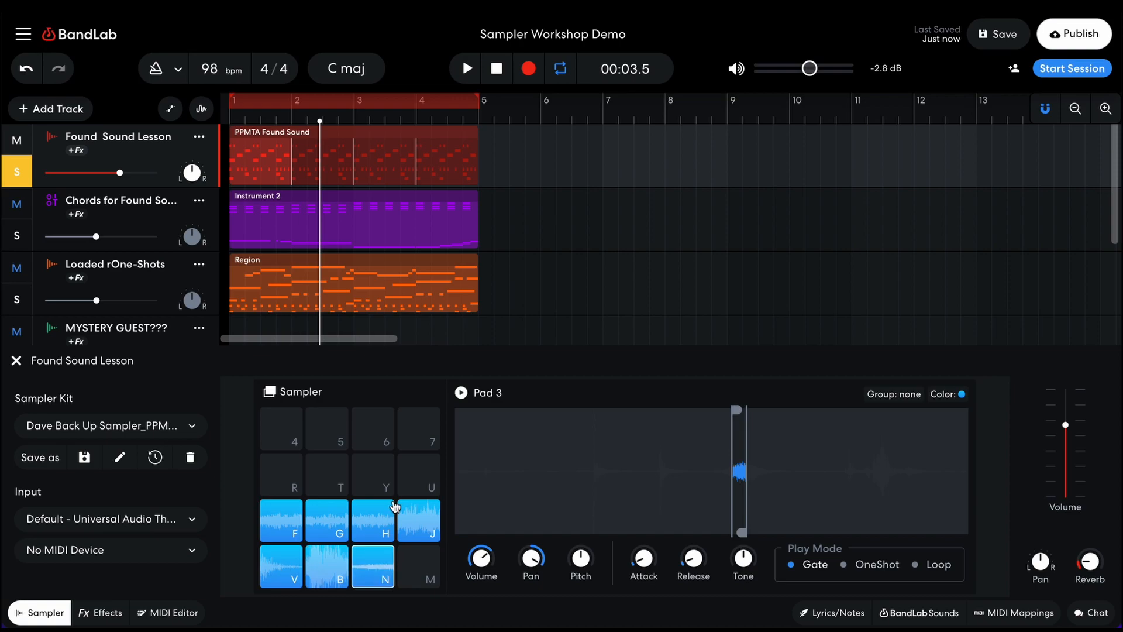
pyautogui.press('v')
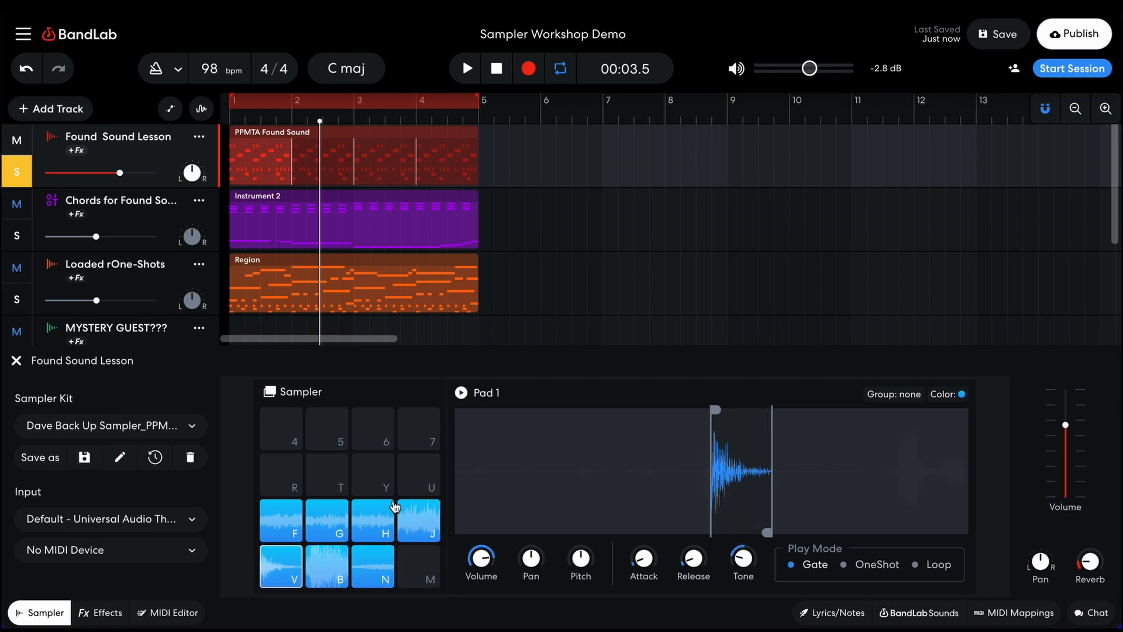
pyautogui.press('b')
pyautogui.press('n')
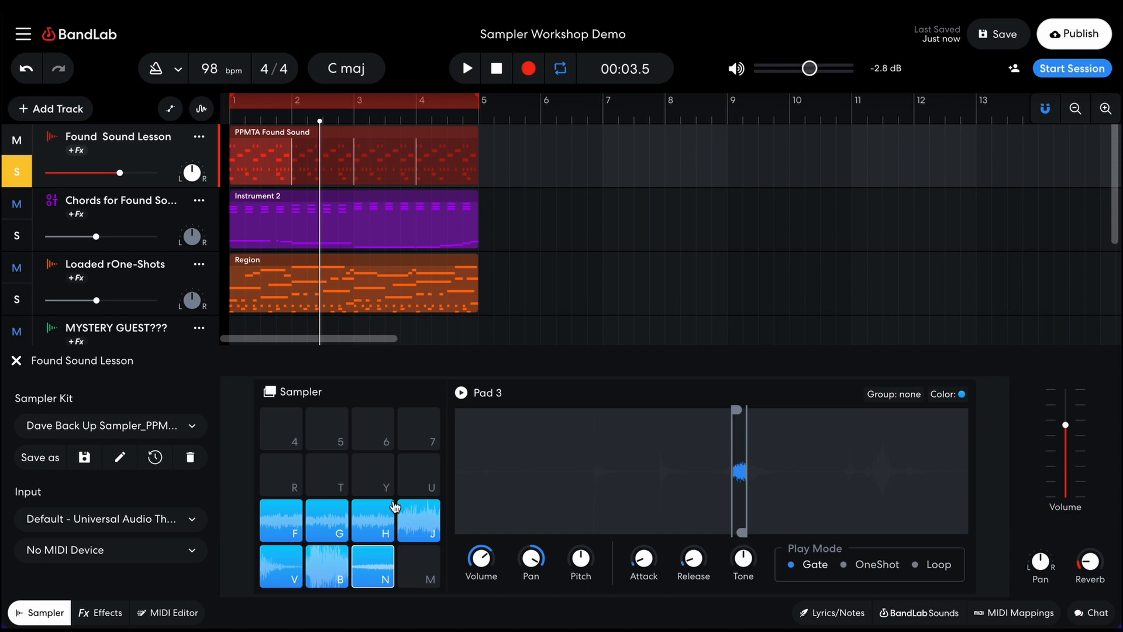
# Audition the sampled sounds on the F, G, H and J pads
pyautogui.press('f')
pyautogui.press('g')
pyautogui.press('h')
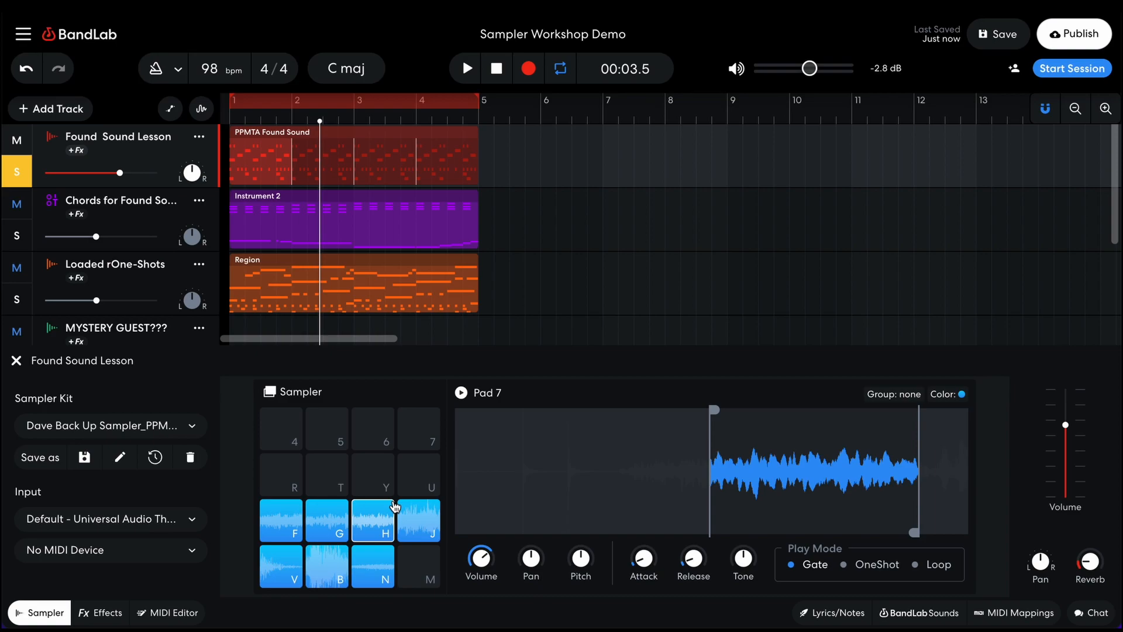
pyautogui.press('h')
pyautogui.press('f')
pyautogui.press('h')
pyautogui.press('j')
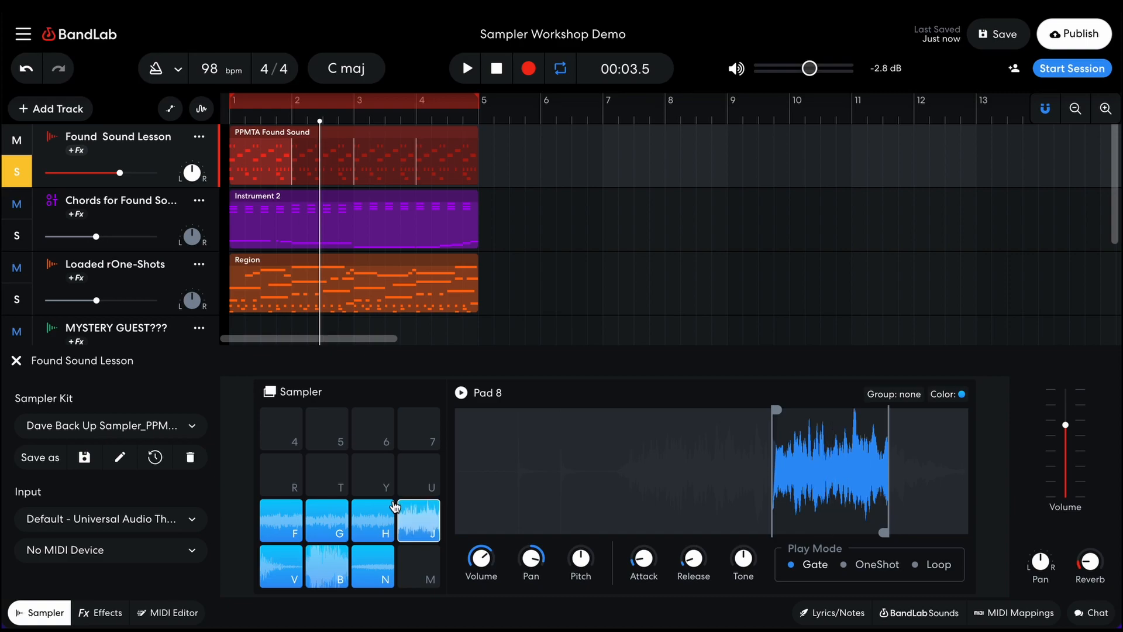
# Play a live beat with the V, B and N pads without recording it
pyautogui.press('v')
pyautogui.press('n')
pyautogui.press('b')
pyautogui.press('n')
pyautogui.press('n')
pyautogui.press('n')
pyautogui.press('v')
pyautogui.press('n')
pyautogui.press('n')
pyautogui.press('n')
pyautogui.press('n')
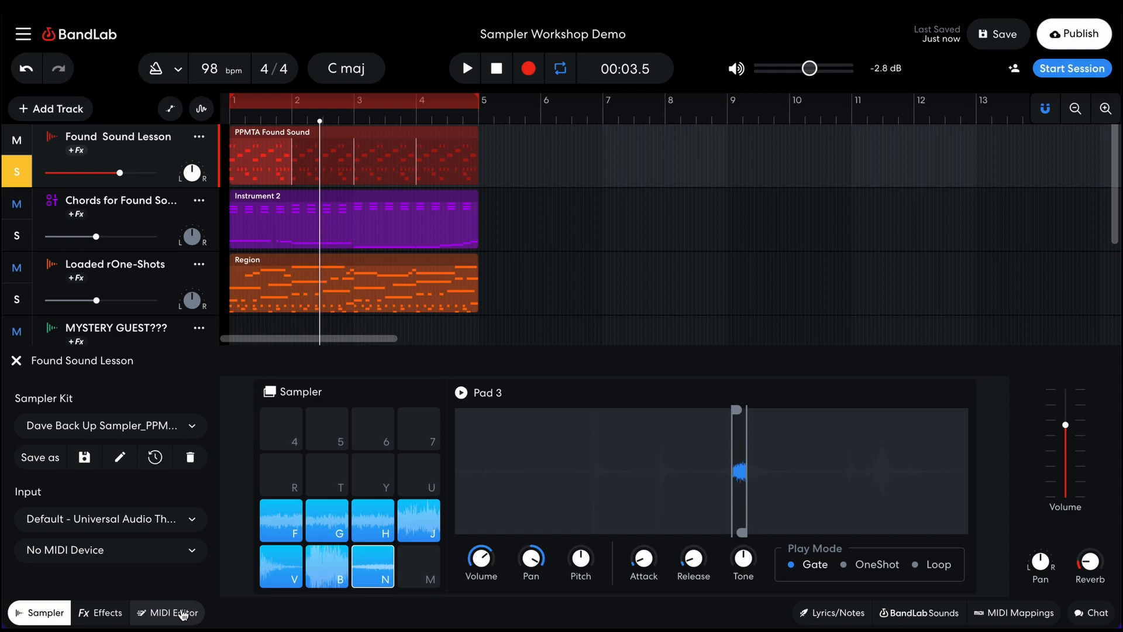
# Show the Found Sound Lesson notes in the MIDI Editor and audition the V, B and N rows
pyautogui.click(182, 615)
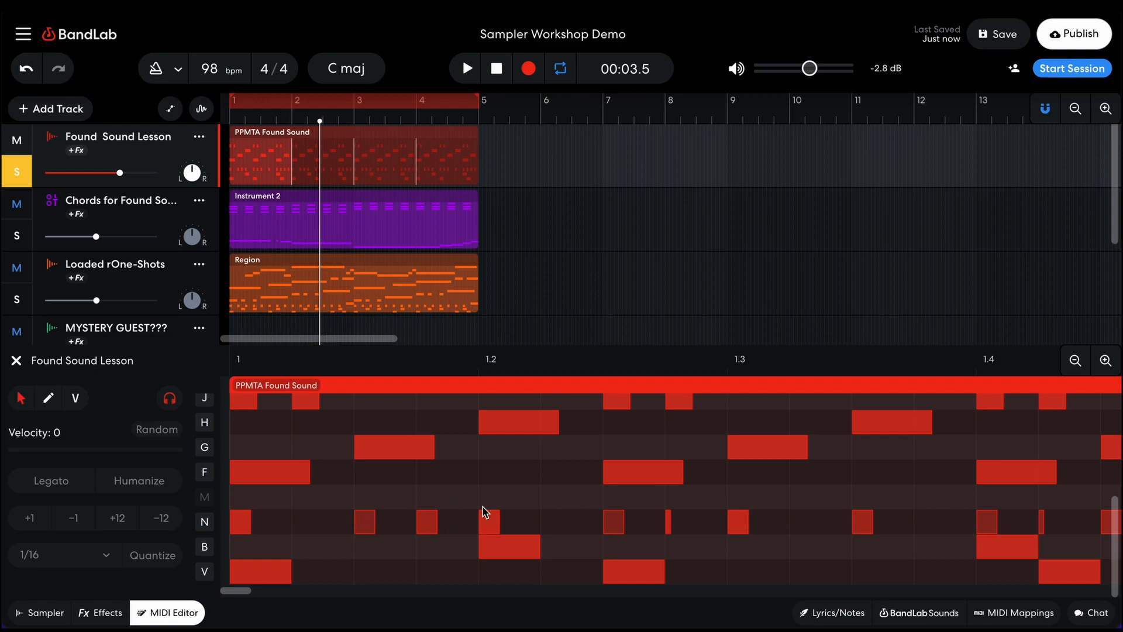
pyautogui.scroll(1, 258, 594)
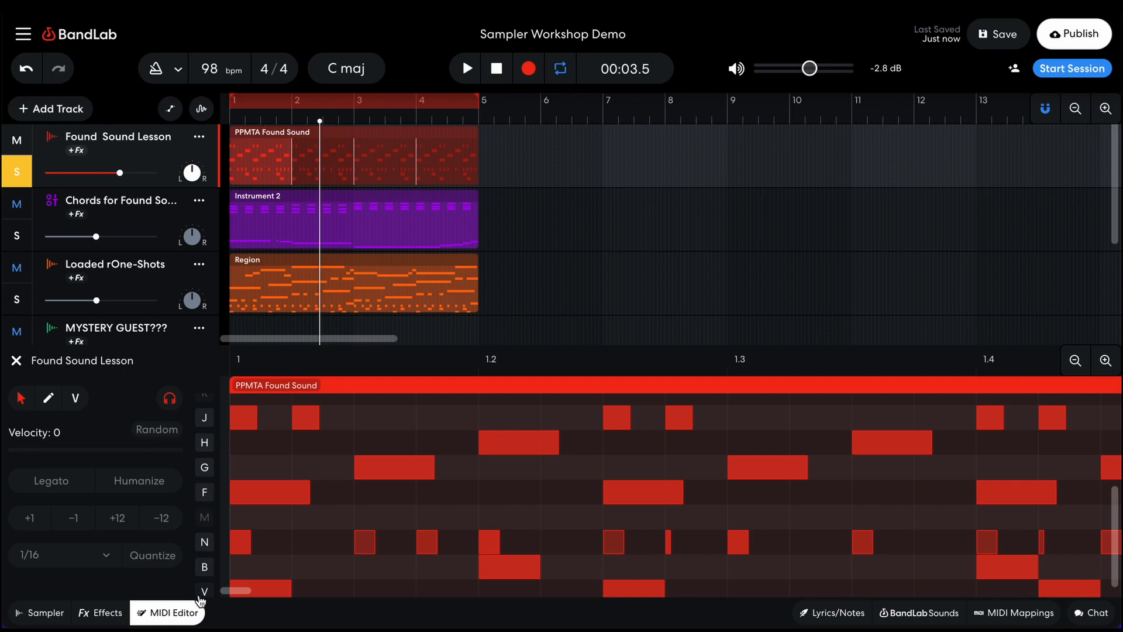
pyautogui.scroll(-1, 212, 591)
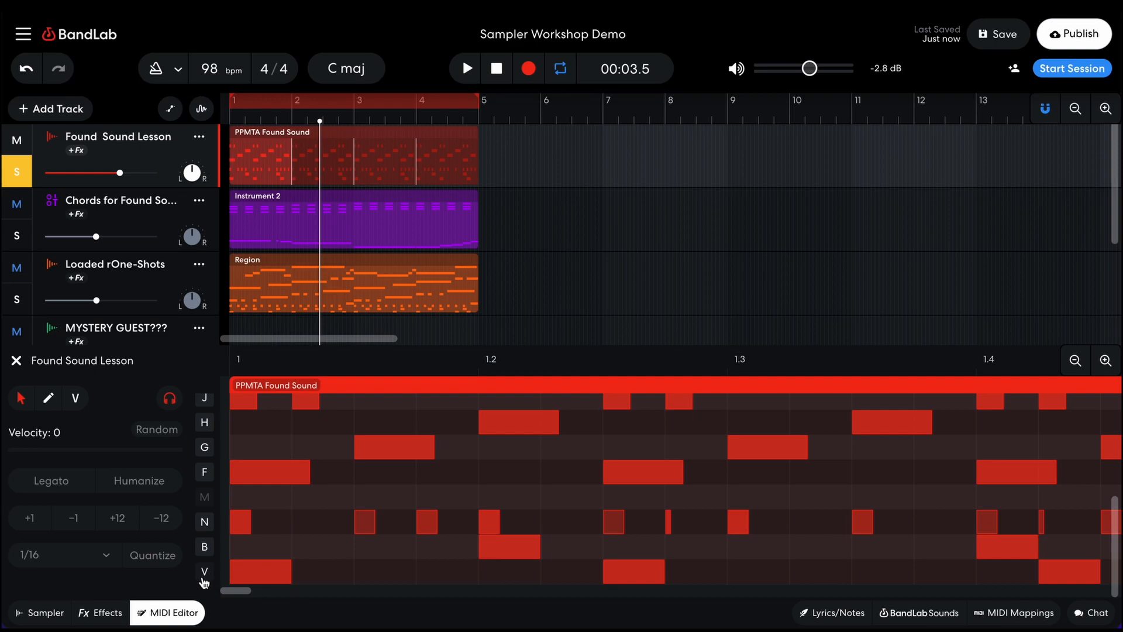
pyautogui.click(205, 573)
pyautogui.click(205, 547)
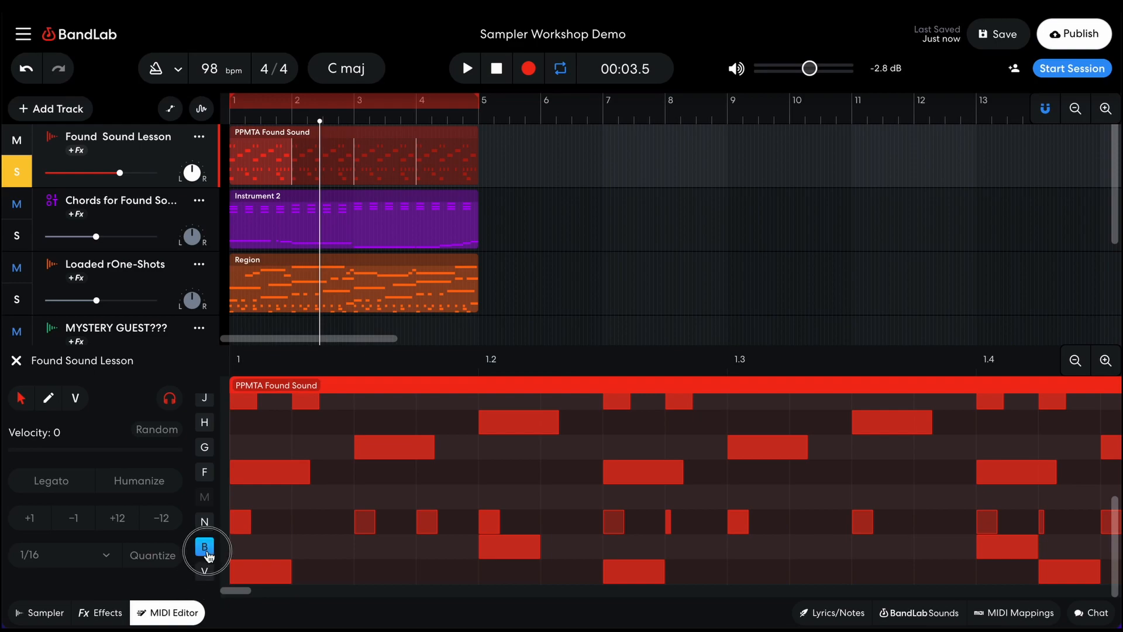
pyautogui.click(204, 523)
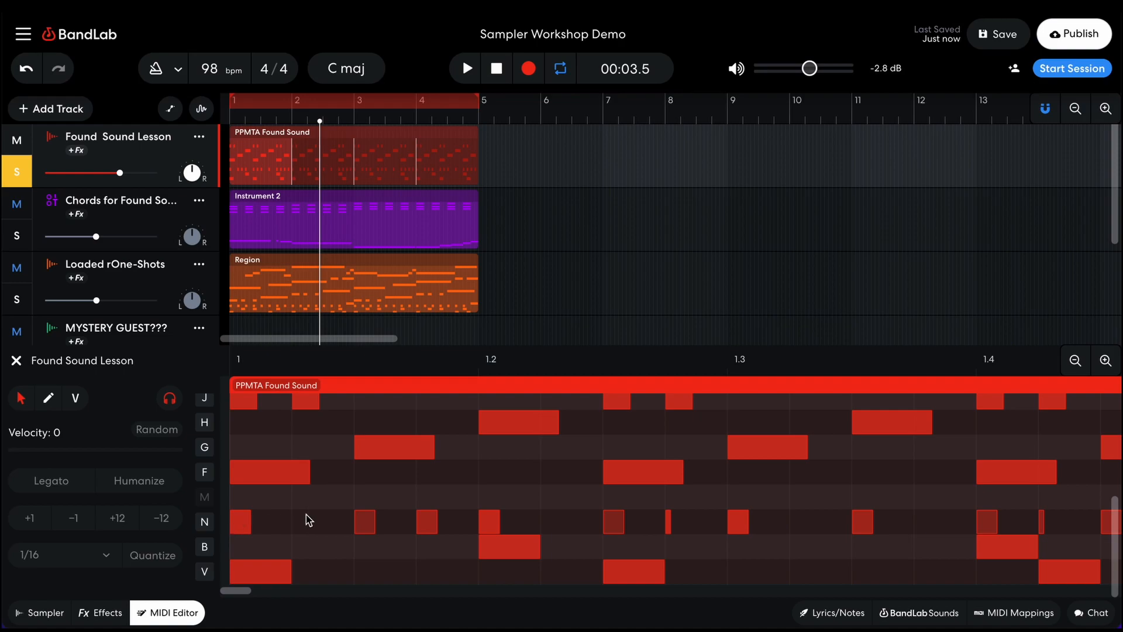
# Return the playhead to the start, play the soloed Found Sound Lesson loop and halt playback
pyautogui.click(496, 68)
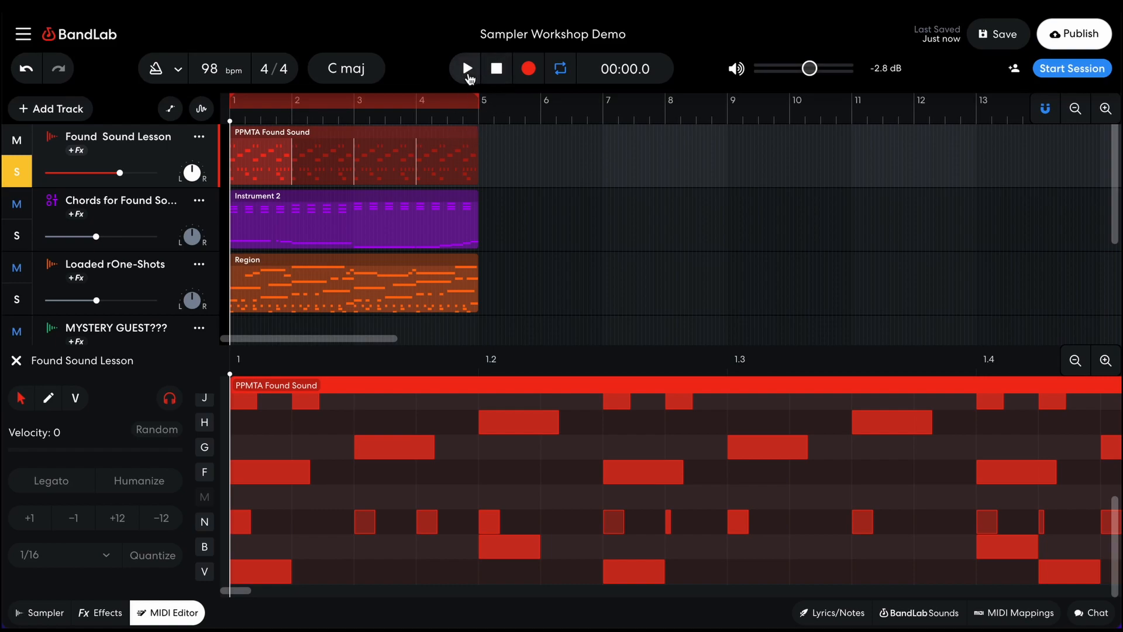
pyautogui.click(468, 75)
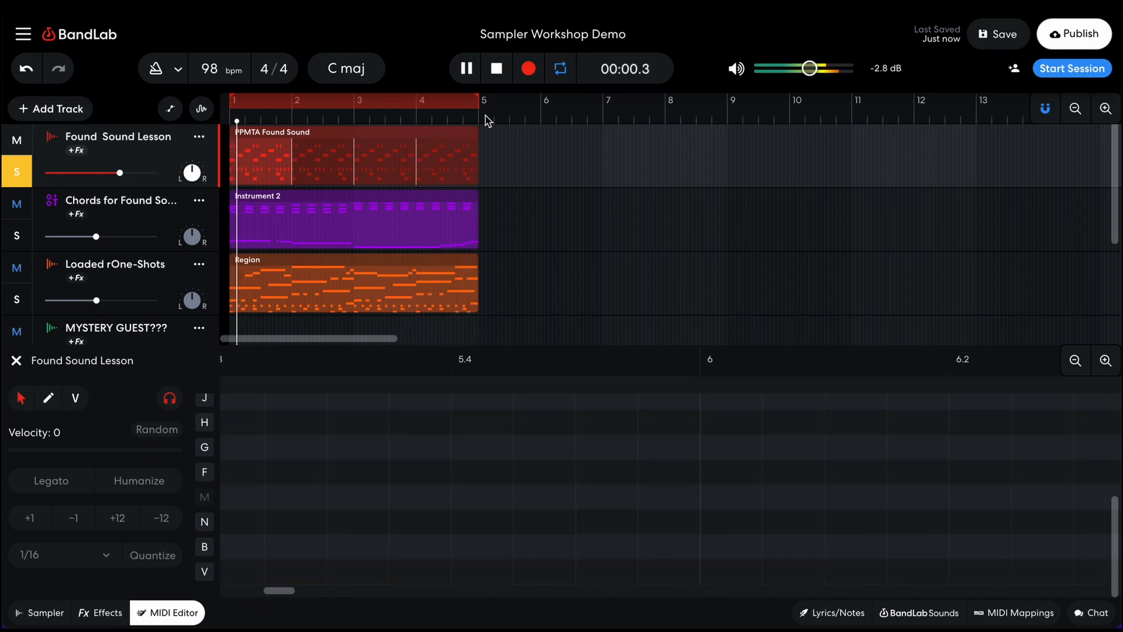
pyautogui.press('space')
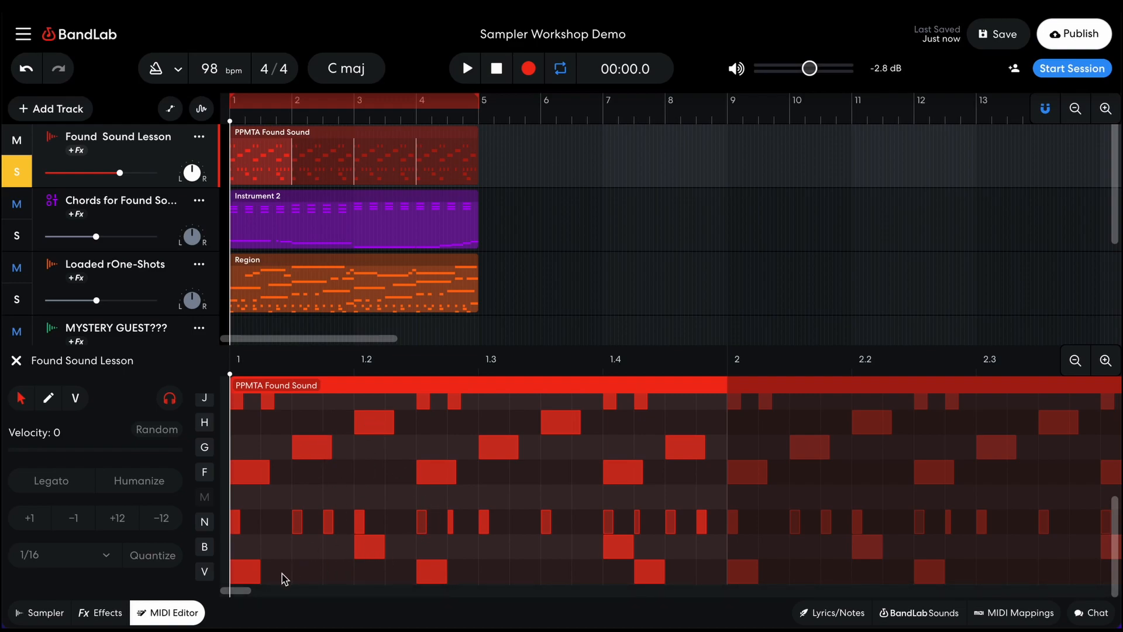
# Audition the V row, delete its first note at bar 1 and add the note back in the same place
pyautogui.click(204, 573)
pyautogui.doubleClick(249, 572)
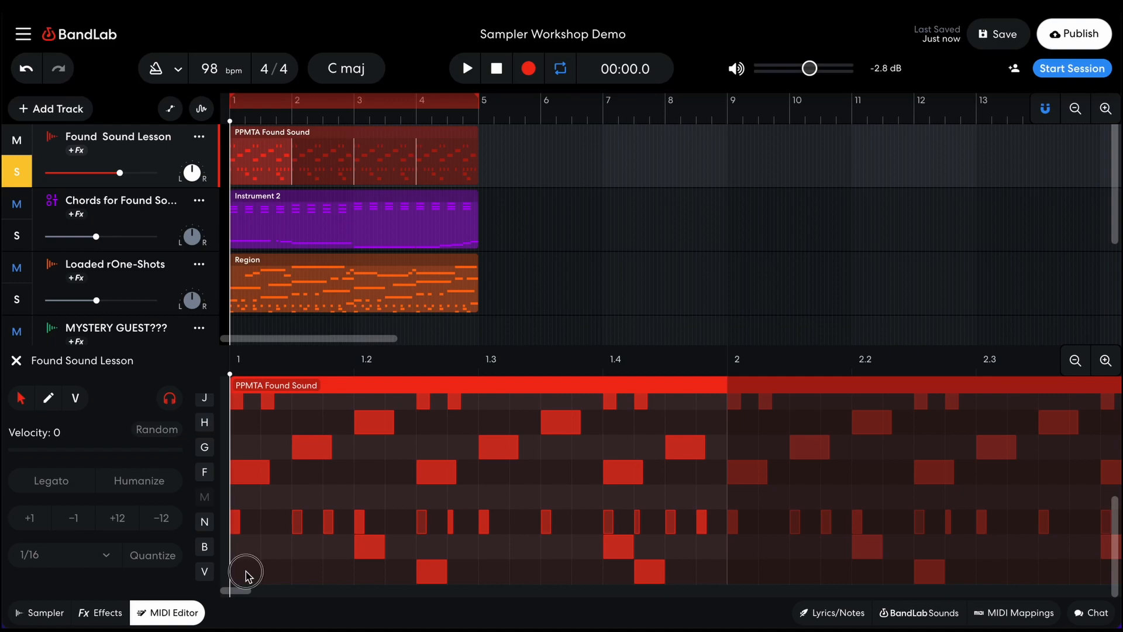
pyautogui.doubleClick(249, 575)
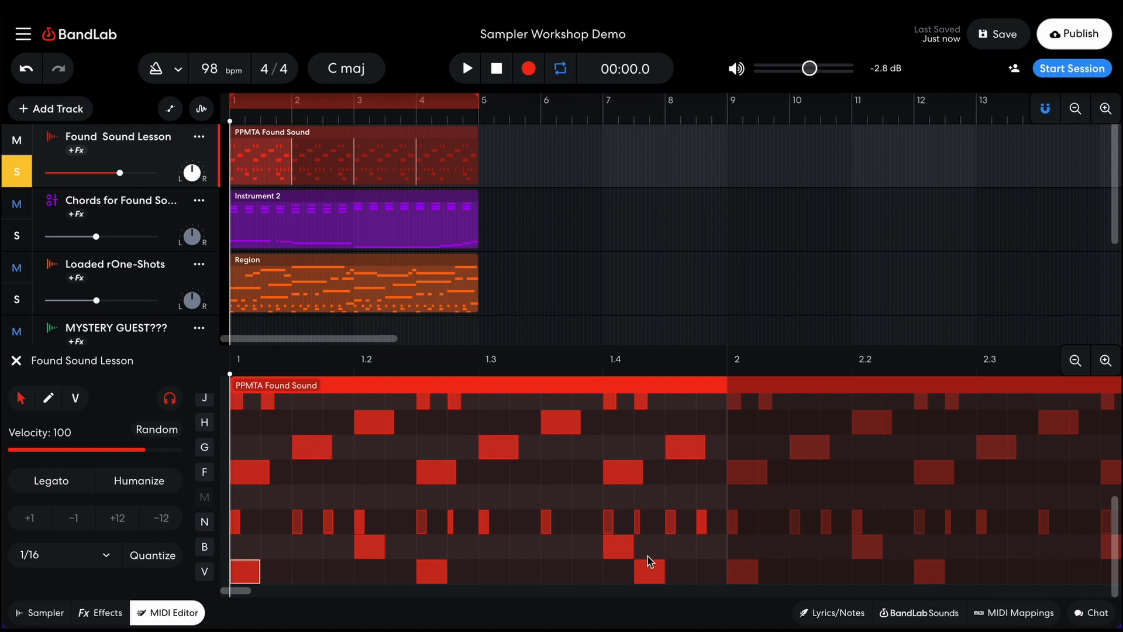
# Audition the N and B rows and play the found sound pattern from the beginning
pyautogui.click(205, 521)
pyautogui.click(205, 550)
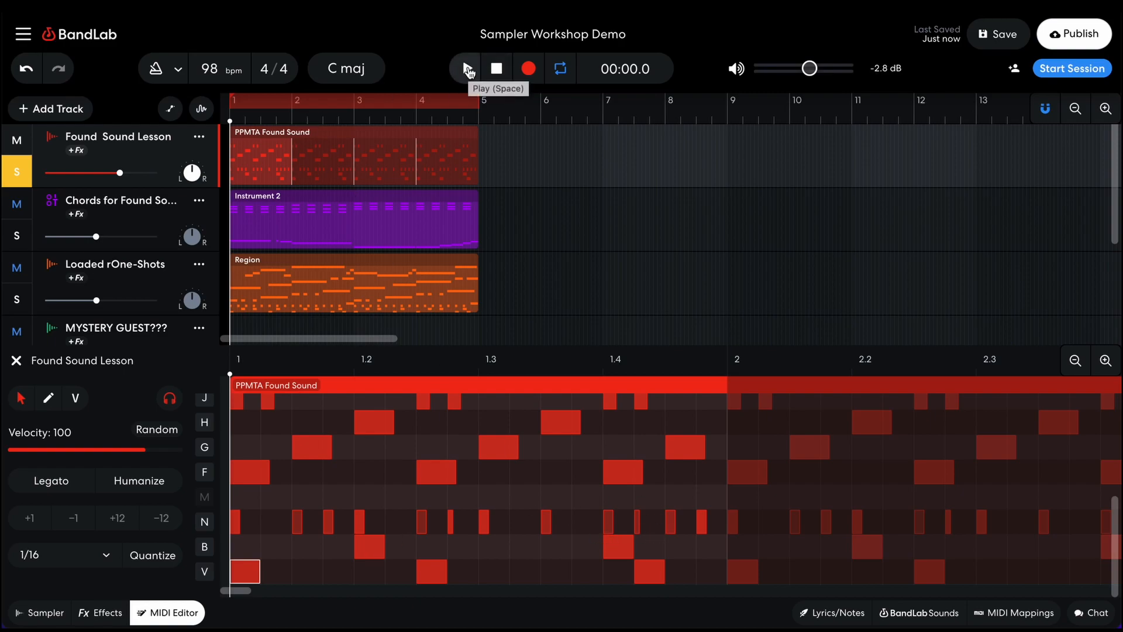
pyautogui.click(468, 70)
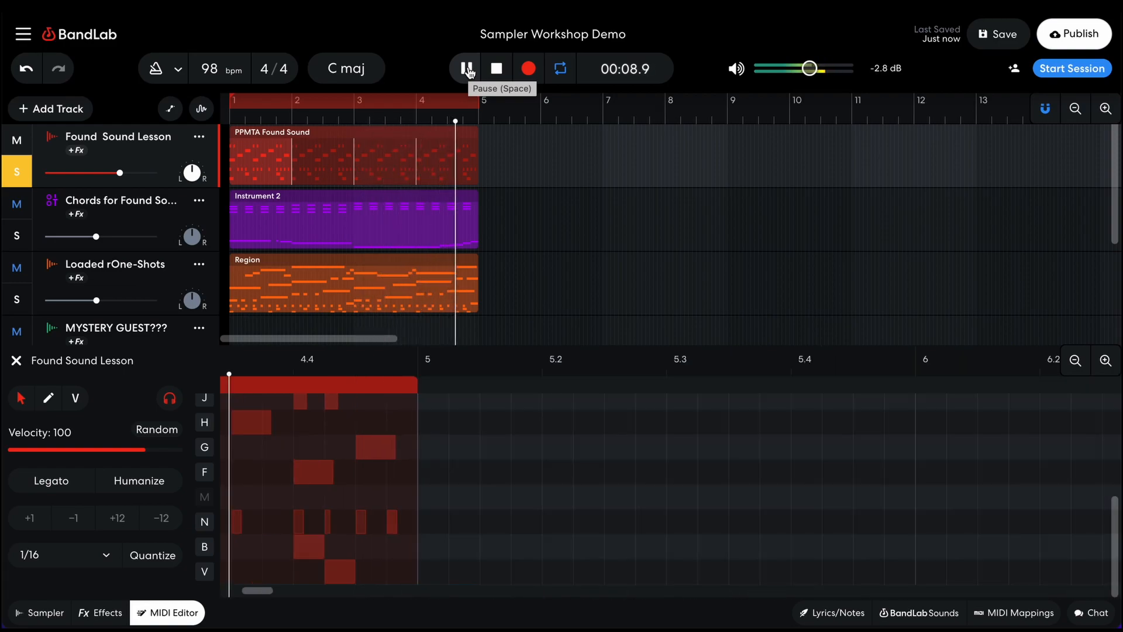
# Halt playback and look through the found sound pattern in the MIDI Editor from bar 1 to its end and back
pyautogui.click(467, 68)
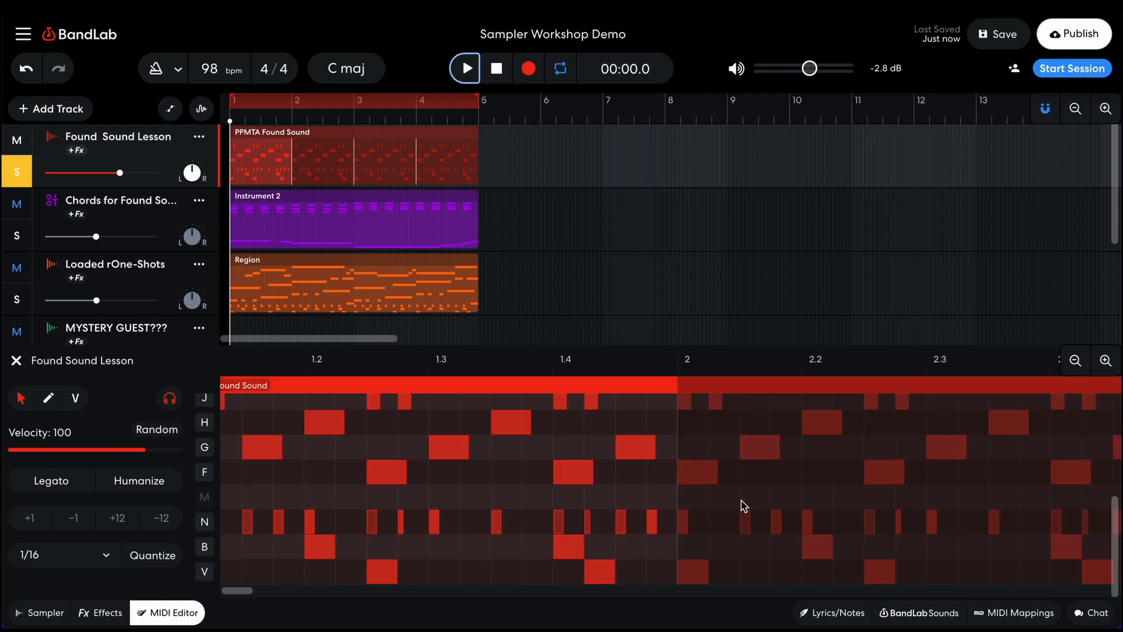
pyautogui.hscroll(1, 643, 468)
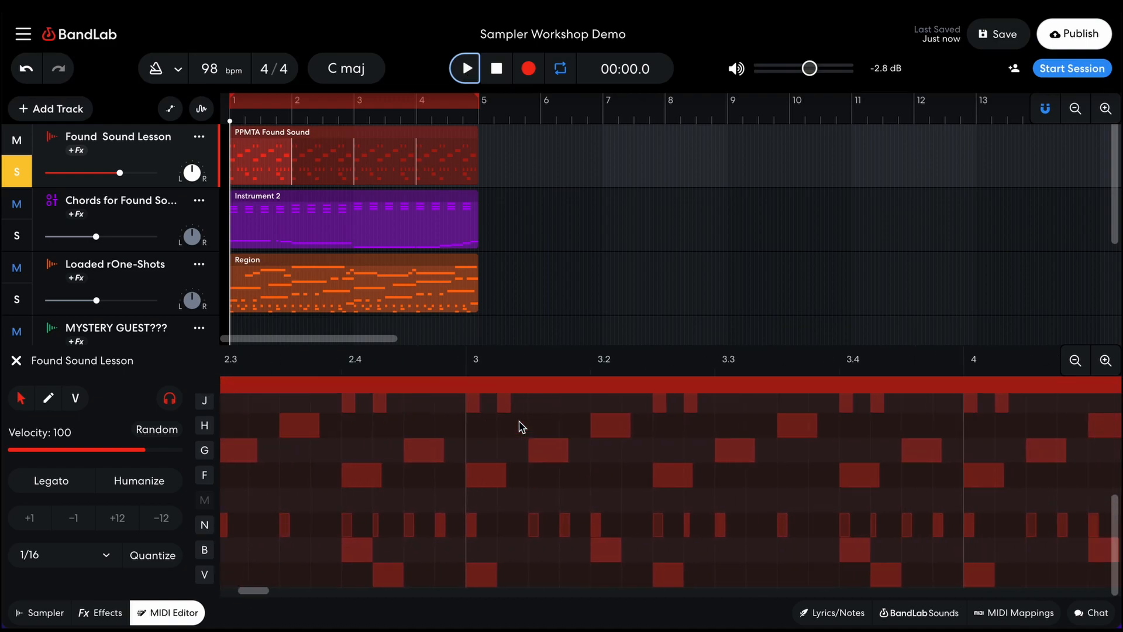
pyautogui.hscroll(10, 522, 427)
pyautogui.hscroll(2, 521, 427)
pyautogui.hscroll(-15, 522, 430)
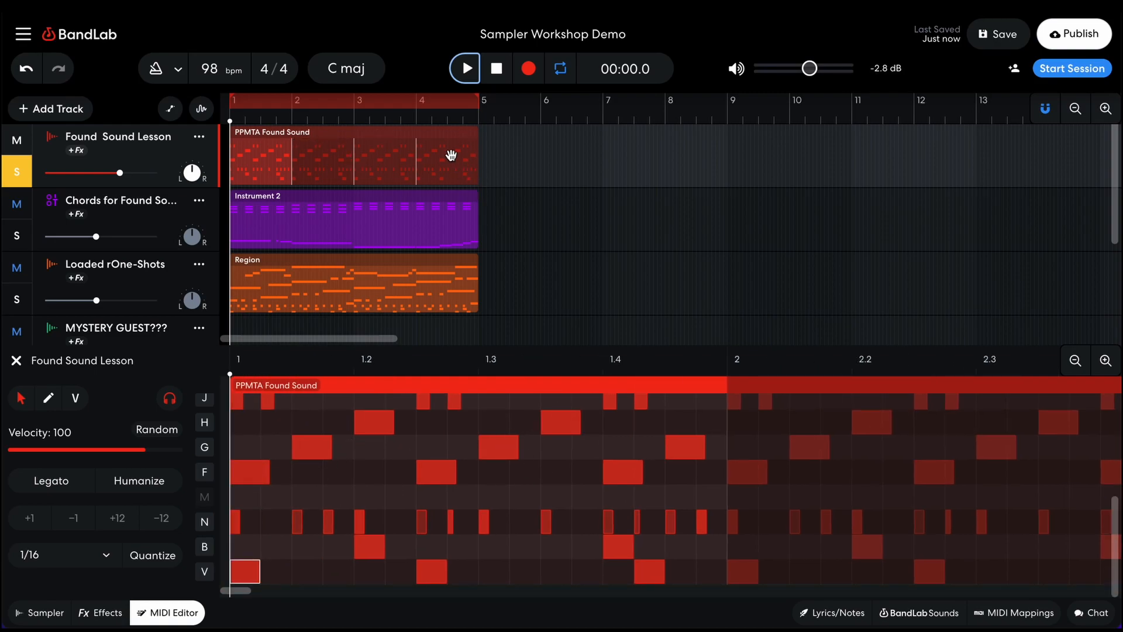
pyautogui.click(525, 184)
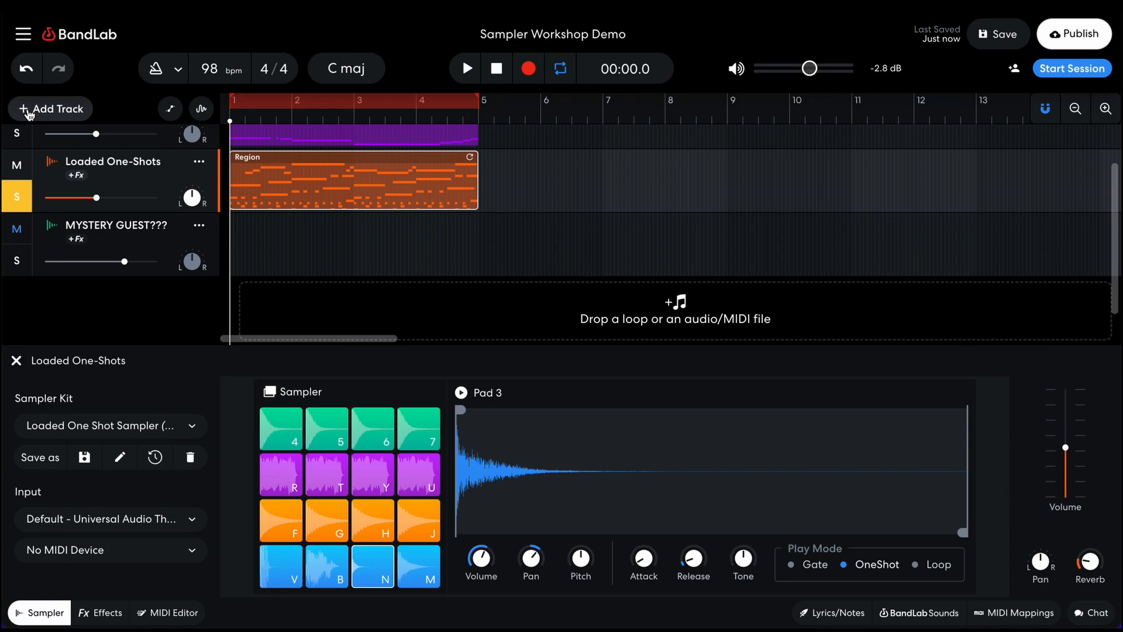
# Add a new empty Sampler track below MYSTERY GUEST??? and delete it again
pyautogui.click(28, 112)
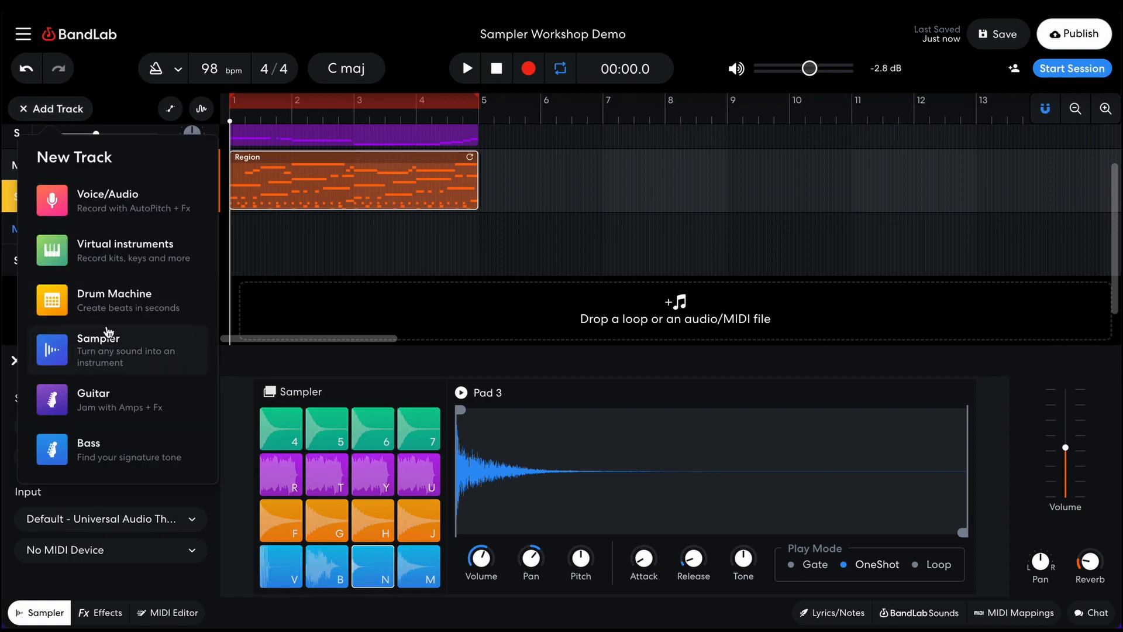
pyautogui.click(97, 361)
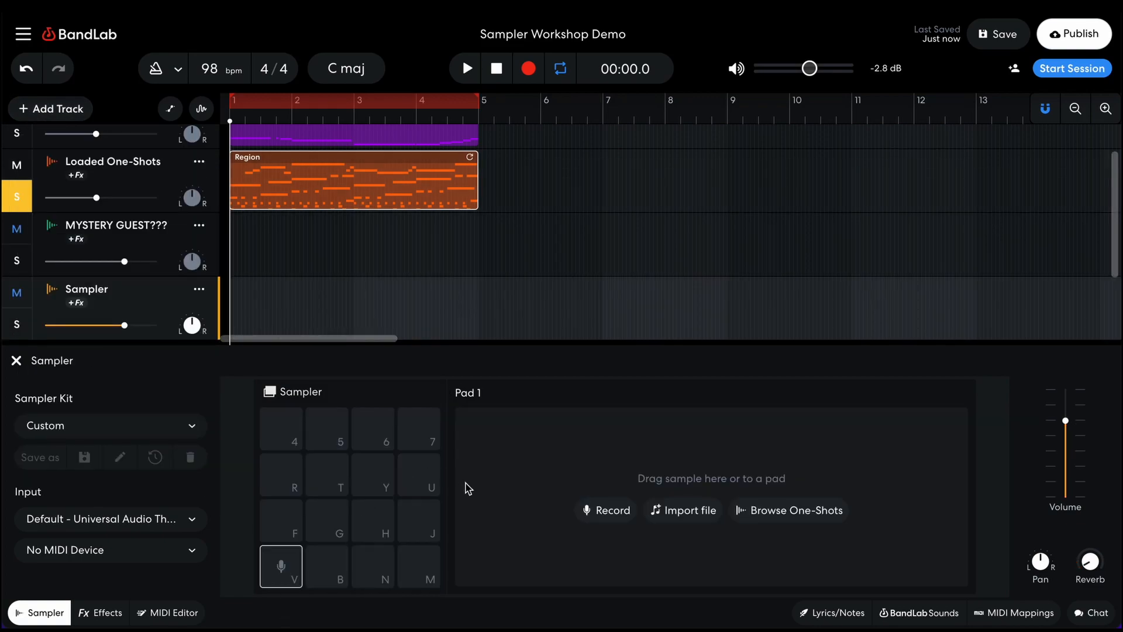
pyautogui.click(200, 292)
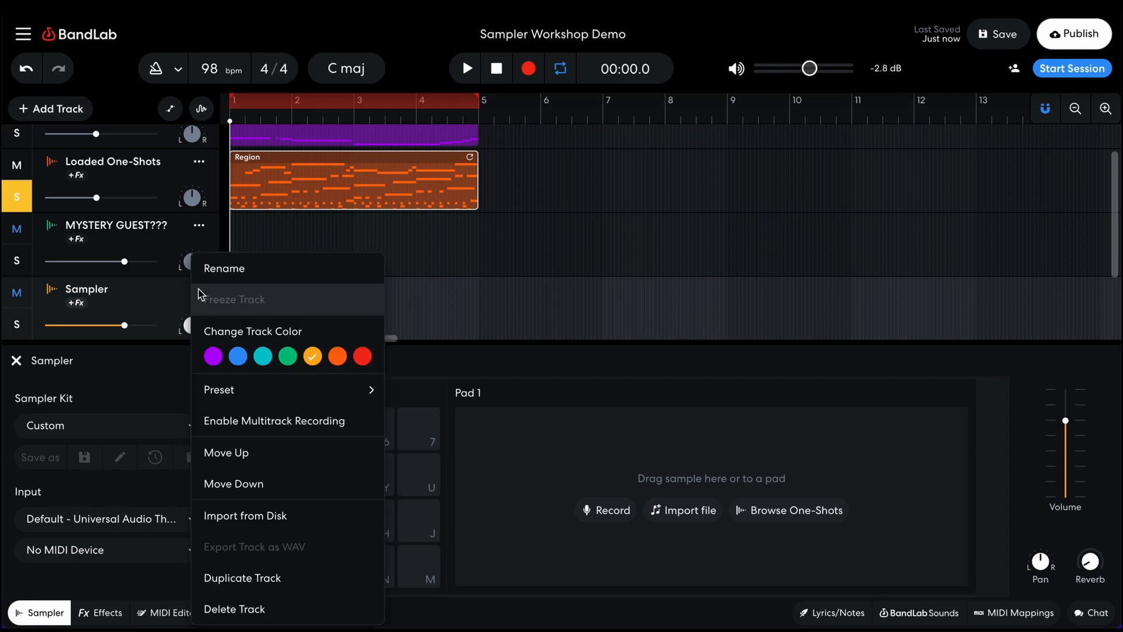
pyautogui.click(233, 608)
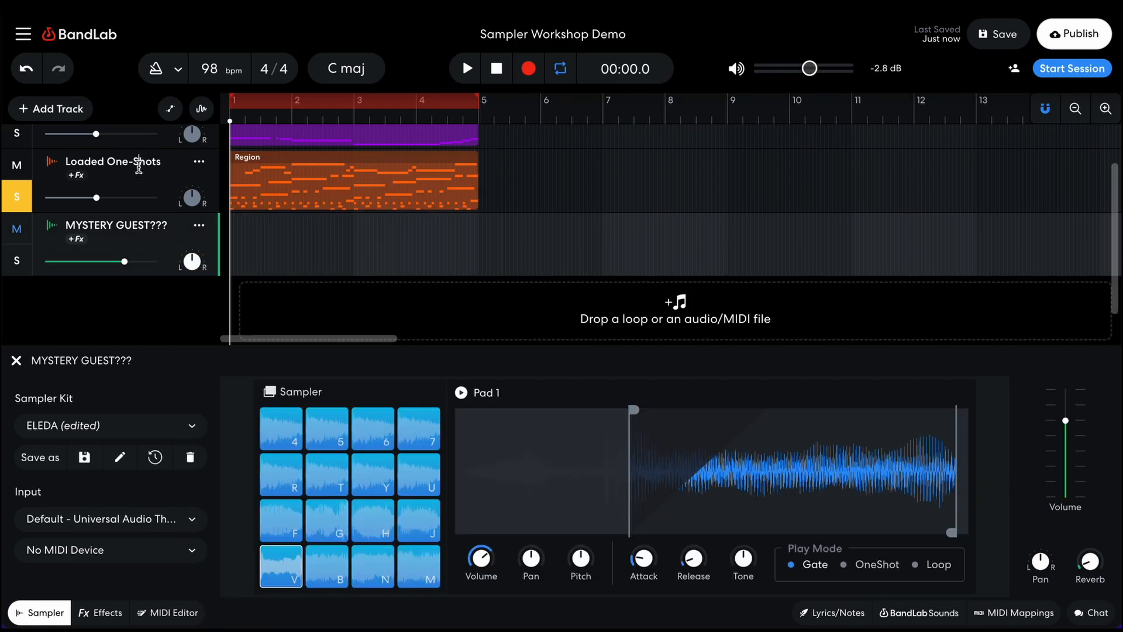
# Select the Loaded One-Shots track and play a short drum beat on its V, B, N and M pads
pyautogui.click(138, 164)
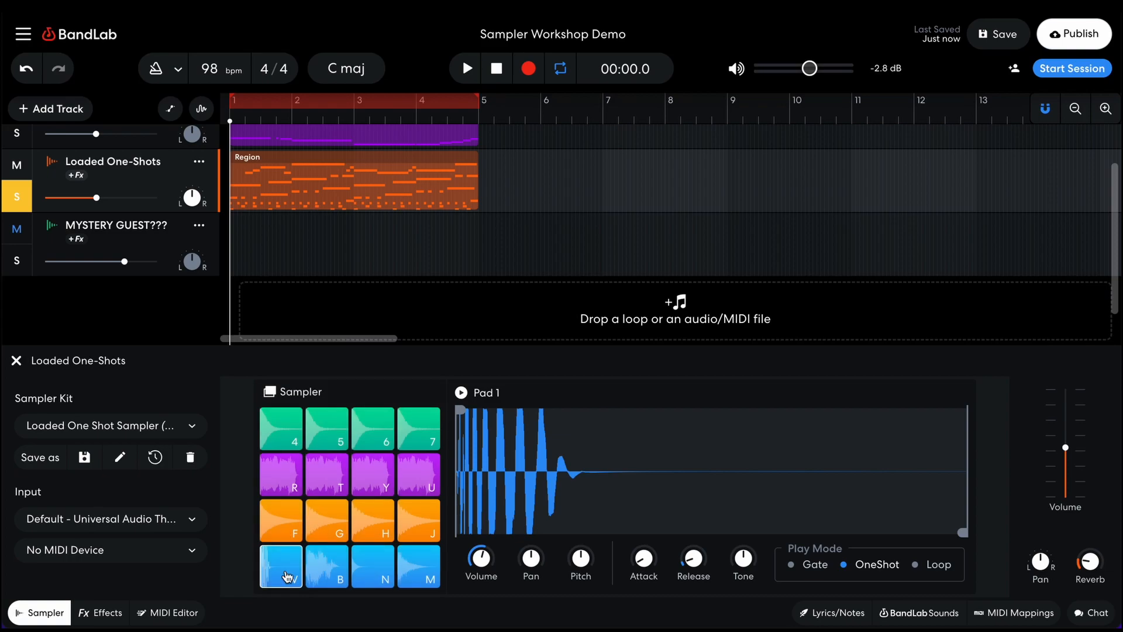
pyautogui.press('v')
pyautogui.press('n')
pyautogui.press('b')
pyautogui.press('n')
pyautogui.press('v')
pyautogui.press('n')
pyautogui.press('n')
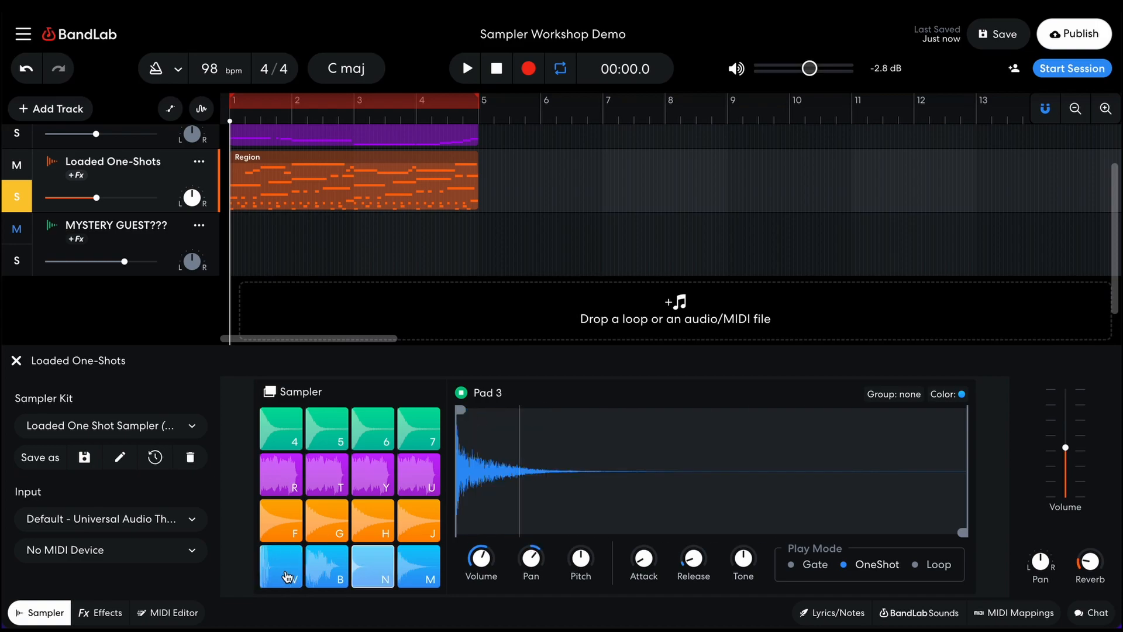
pyautogui.press('m')
pyautogui.press('n')
pyautogui.press('n')
pyautogui.click(287, 577)
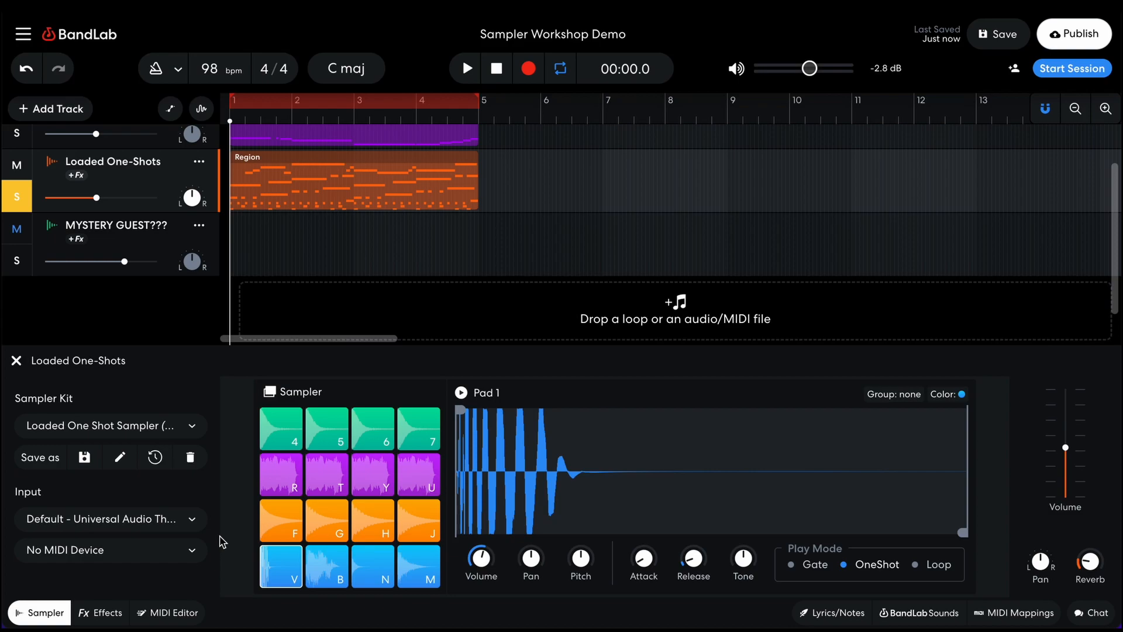
# Audition the blue drum pads V, B, N and M one at a time
pyautogui.press('v')
pyautogui.press('b')
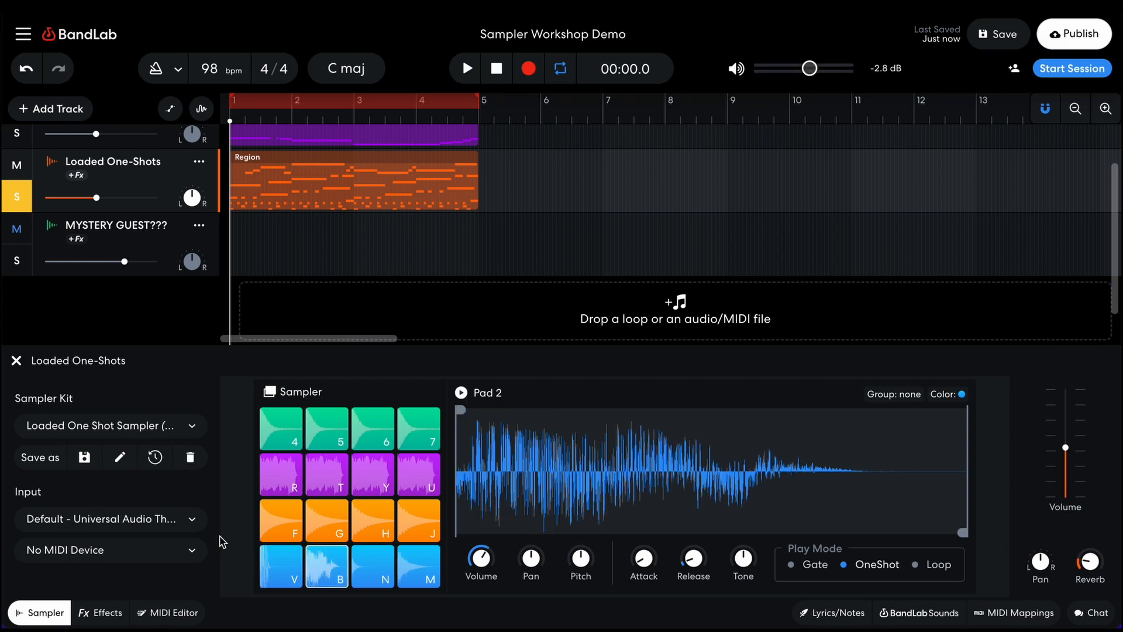
pyautogui.press('n')
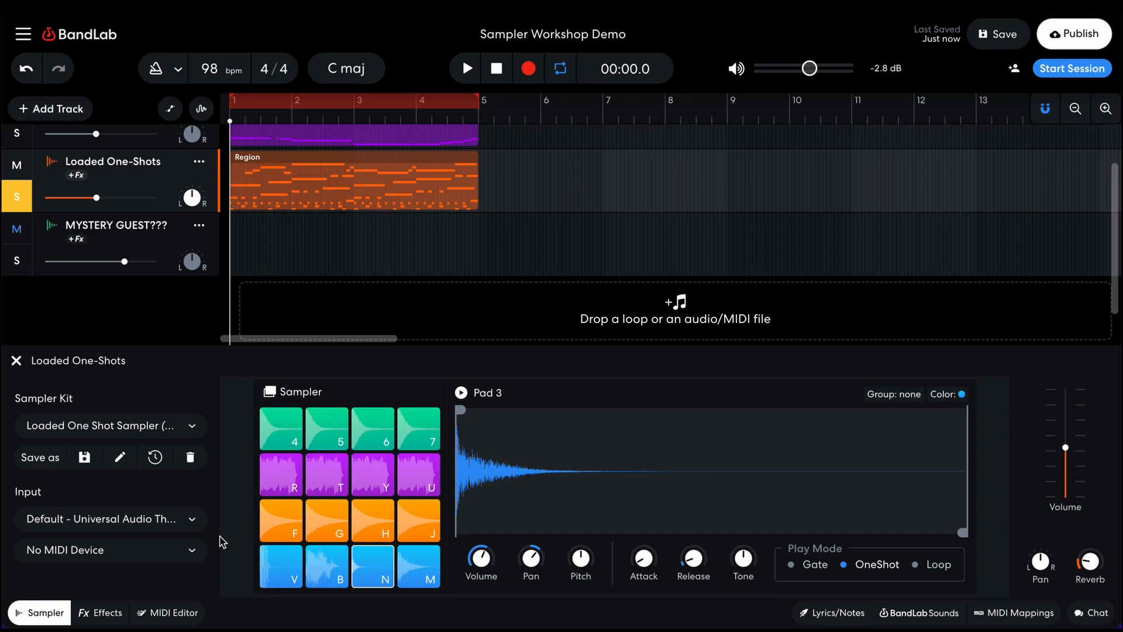
pyautogui.press('m')
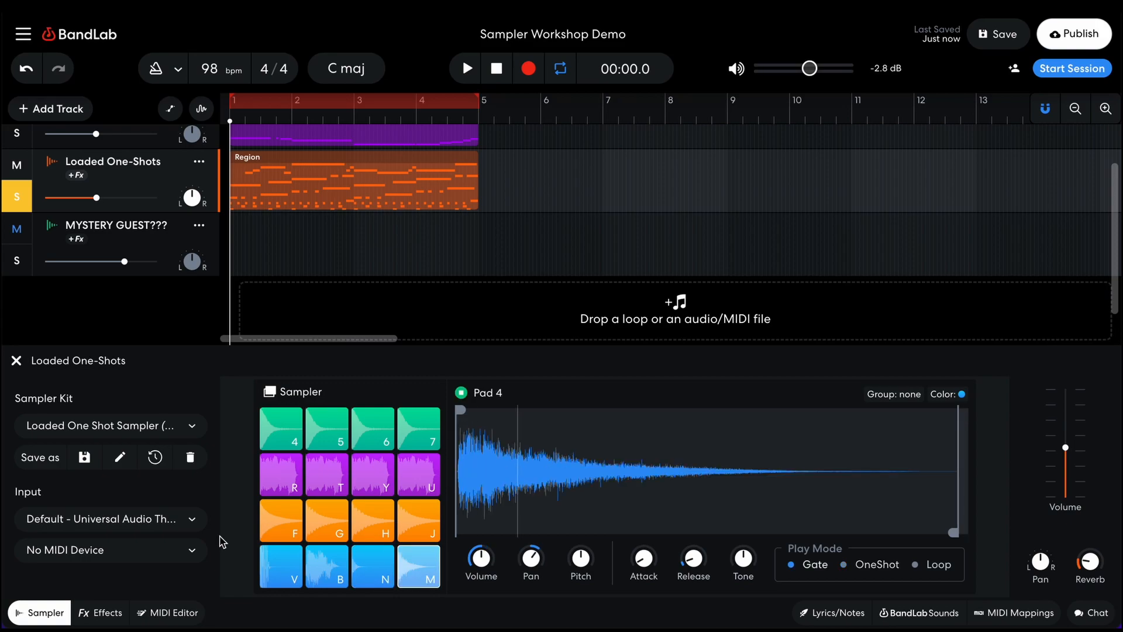
pyautogui.press('n')
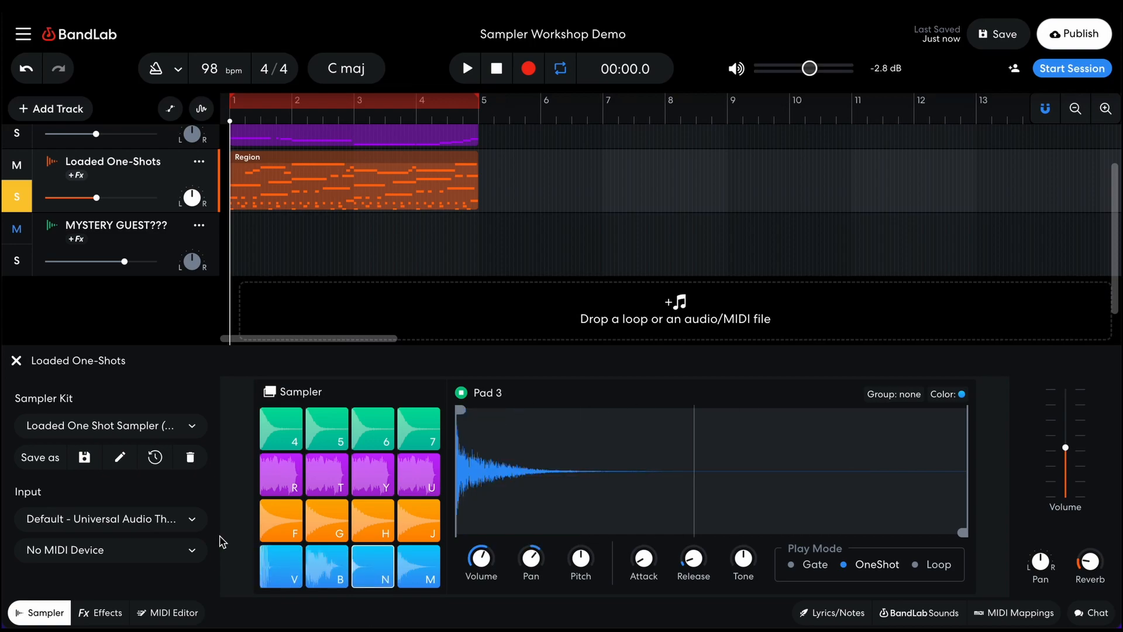
pyautogui.press('v')
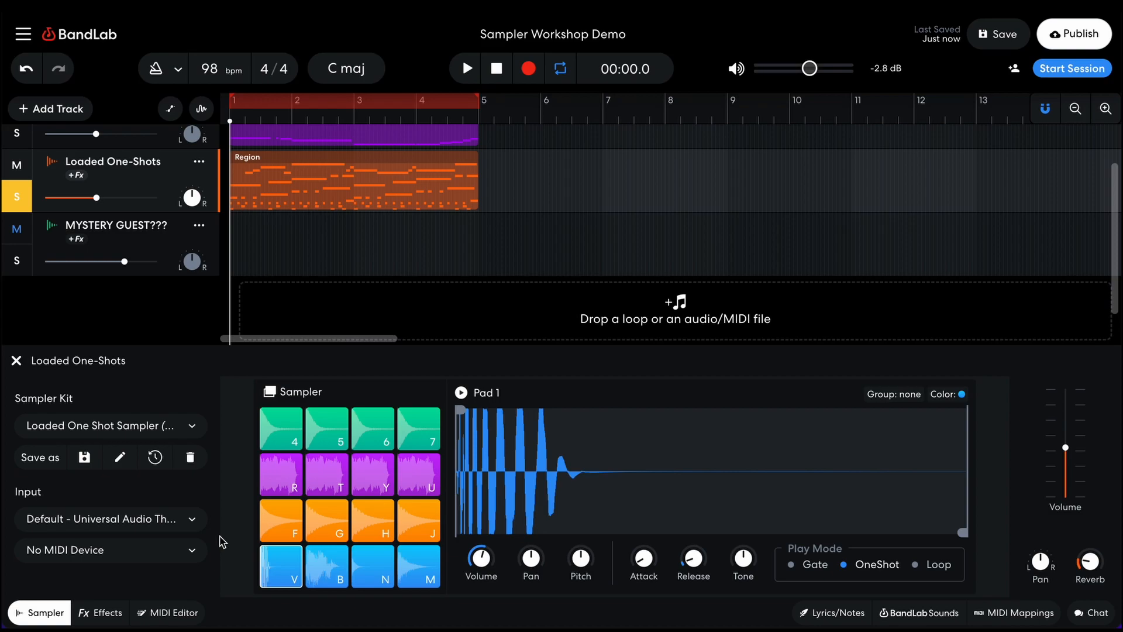
# Audition the orange pads F, G, H and J and the purple pads R, T, Y and U in order
pyautogui.press('f')
pyautogui.press('g')
pyautogui.press('h')
pyautogui.press('j')
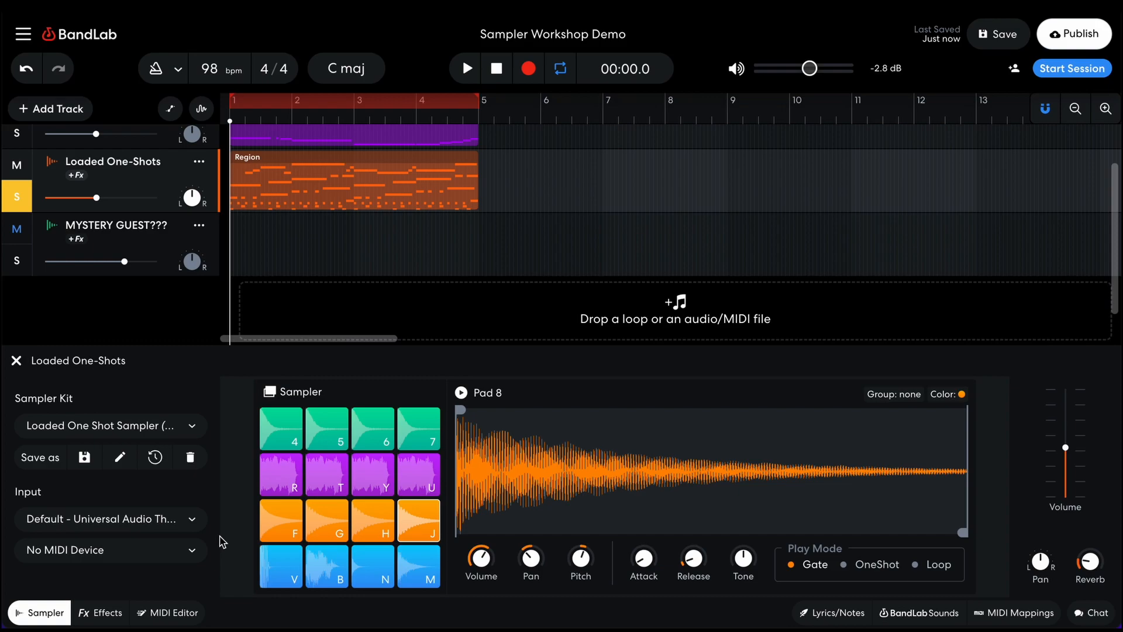
pyautogui.press('r')
pyautogui.press('t')
pyautogui.press('y')
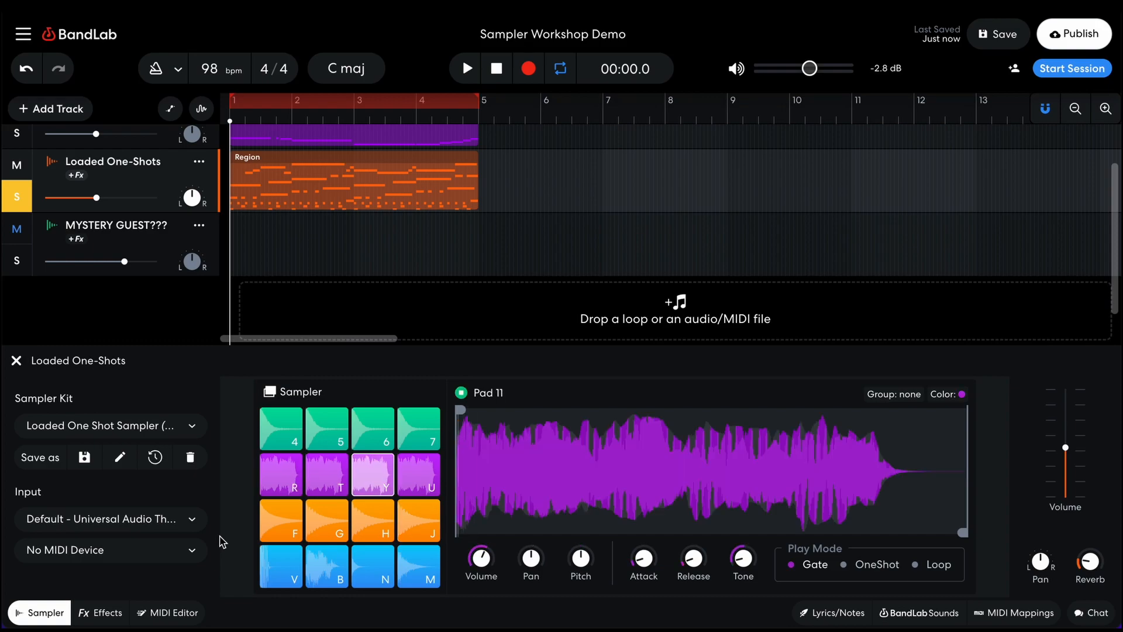
pyautogui.press('u')
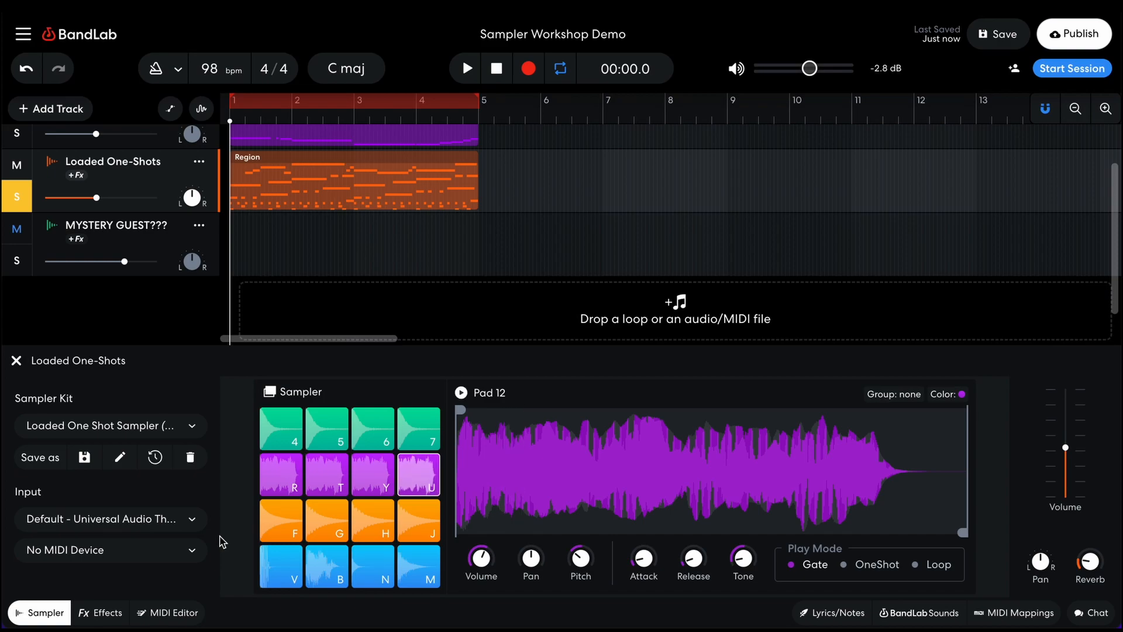
# Audition the green pads 4, 5, 6 and 7 in order
pyautogui.press('4')
pyautogui.press('5')
pyautogui.press('6')
pyautogui.press('7')
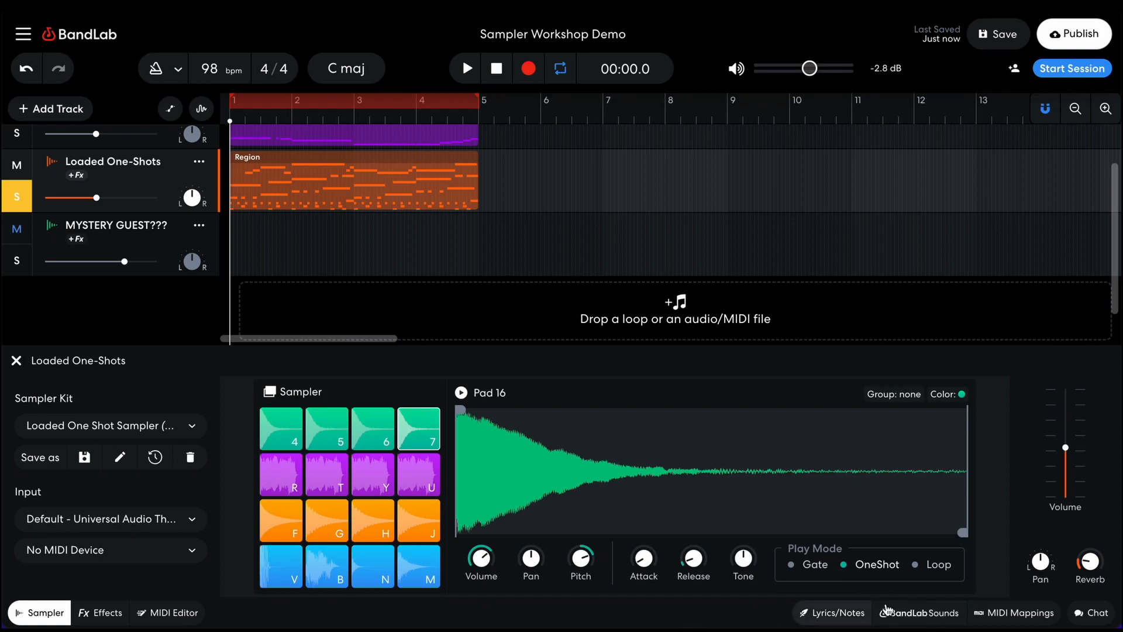
# Show the One Shots collection in BandLab Sounds and close the sound library again
pyautogui.click(923, 615)
pyautogui.click(923, 615)
pyautogui.click(924, 614)
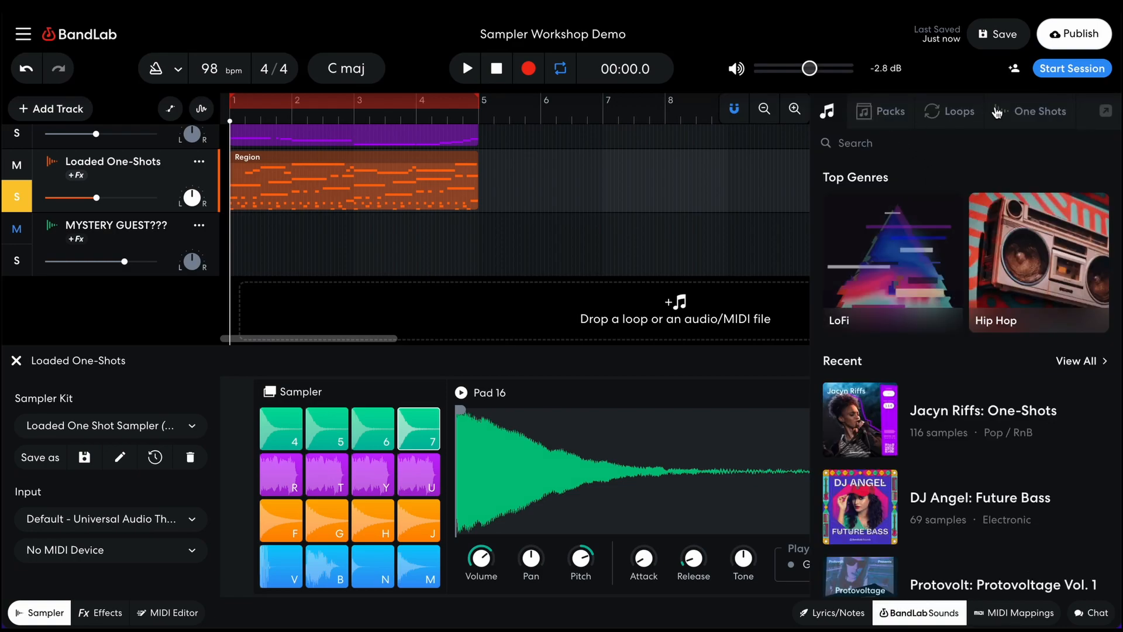
pyautogui.click(1025, 114)
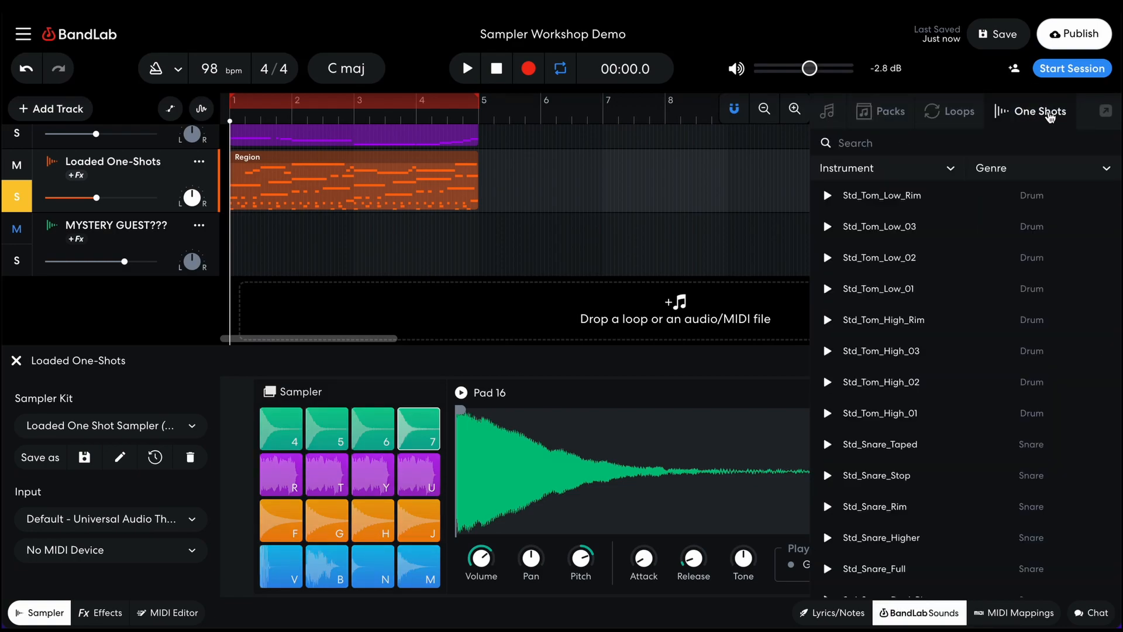
pyautogui.click(842, 142)
pyautogui.click(892, 608)
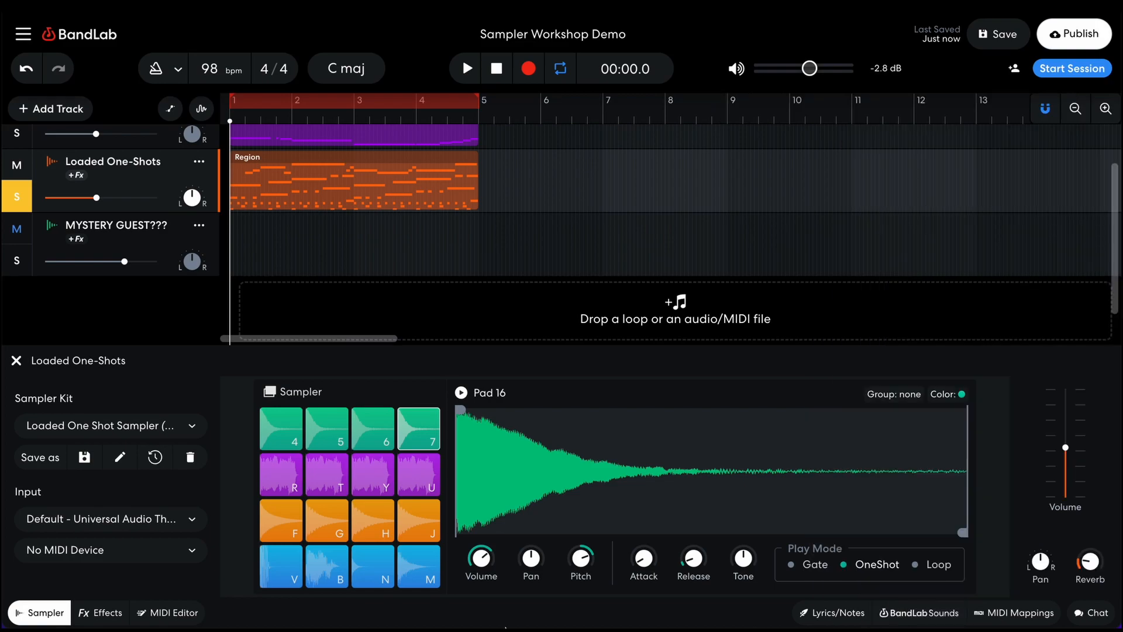
# Clear the sample from pad V and search the one-shots library for "kick"
pyautogui.click(283, 571)
pyautogui.press('Delete')
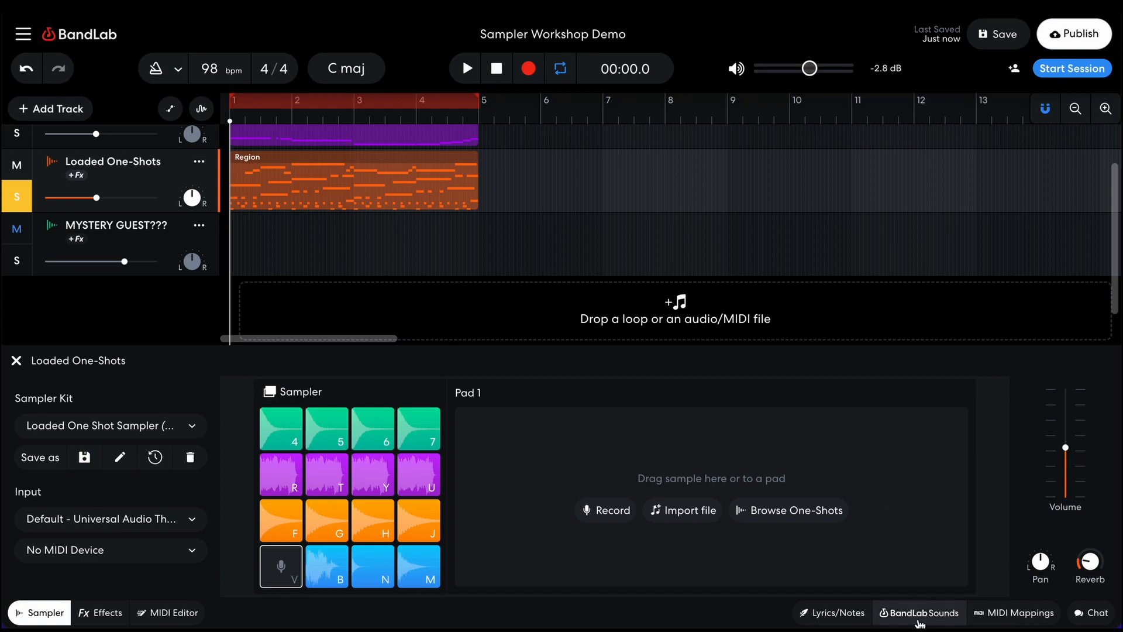
pyautogui.click(806, 518)
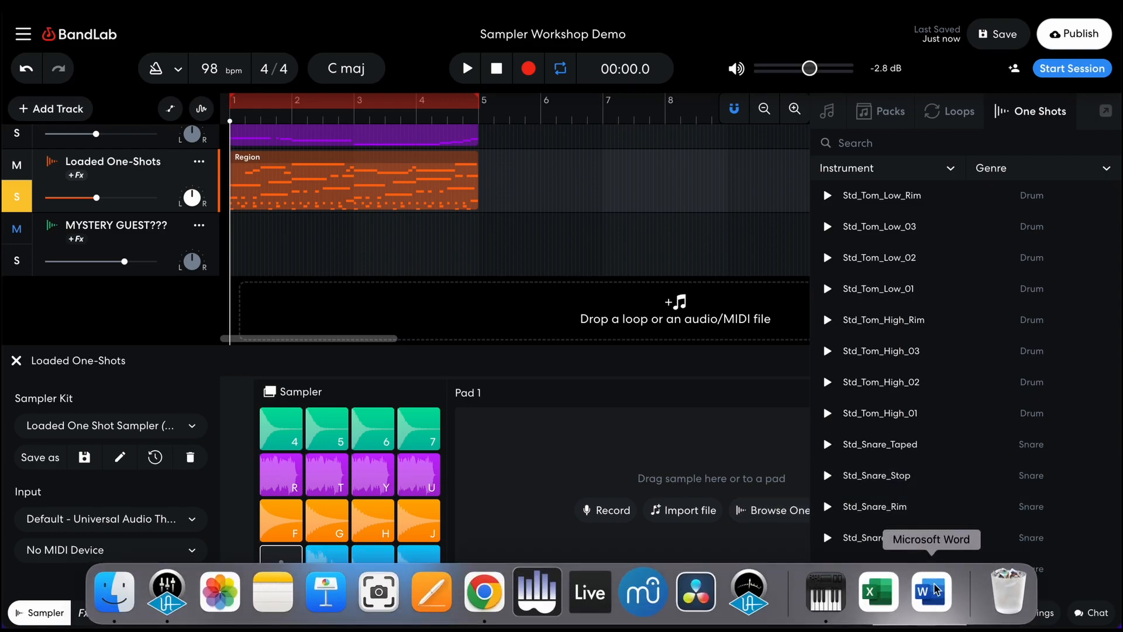
pyautogui.click(947, 138)
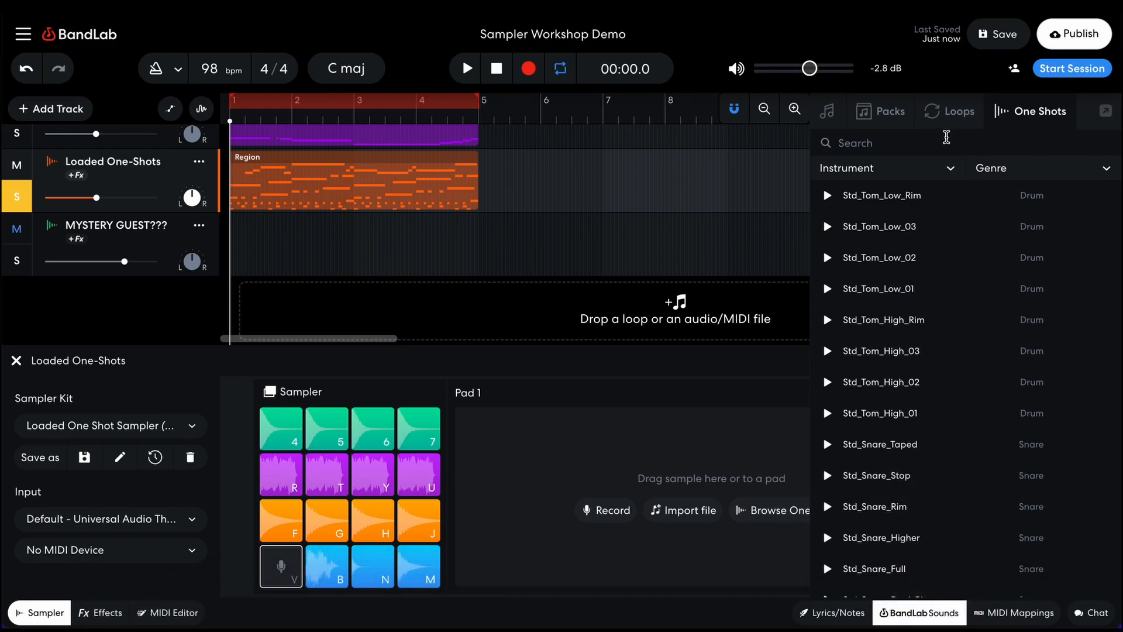
pyautogui.write('kick')
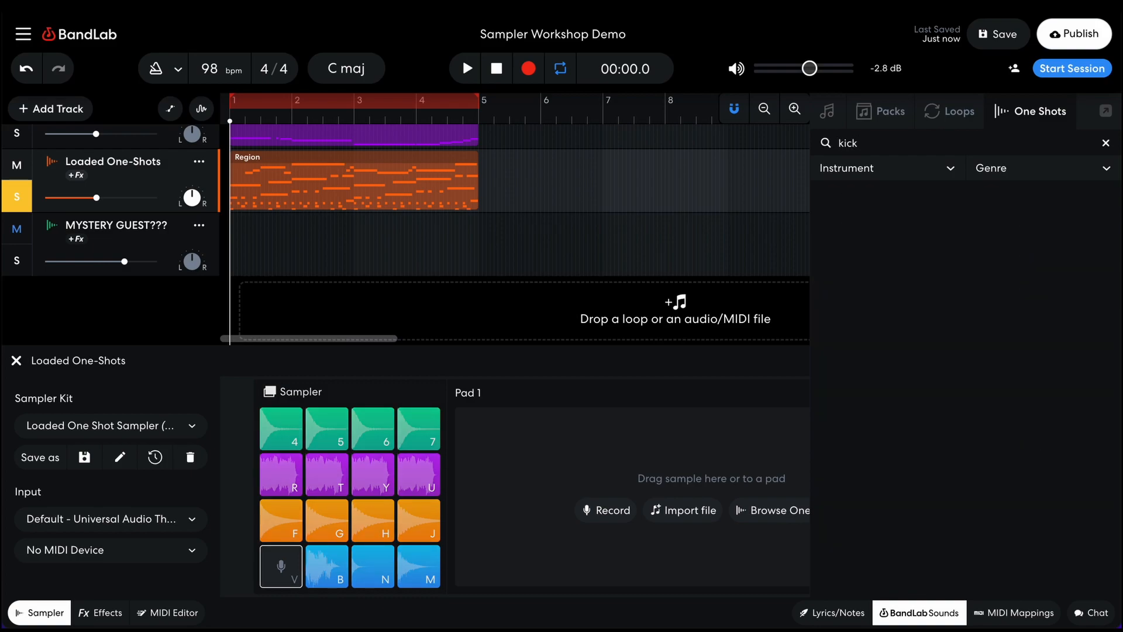
# Preview Kick_504, Kick_Smash and Kick_Shots, load Kick_504 onto pad V and close the sound library
pyautogui.click(827, 195)
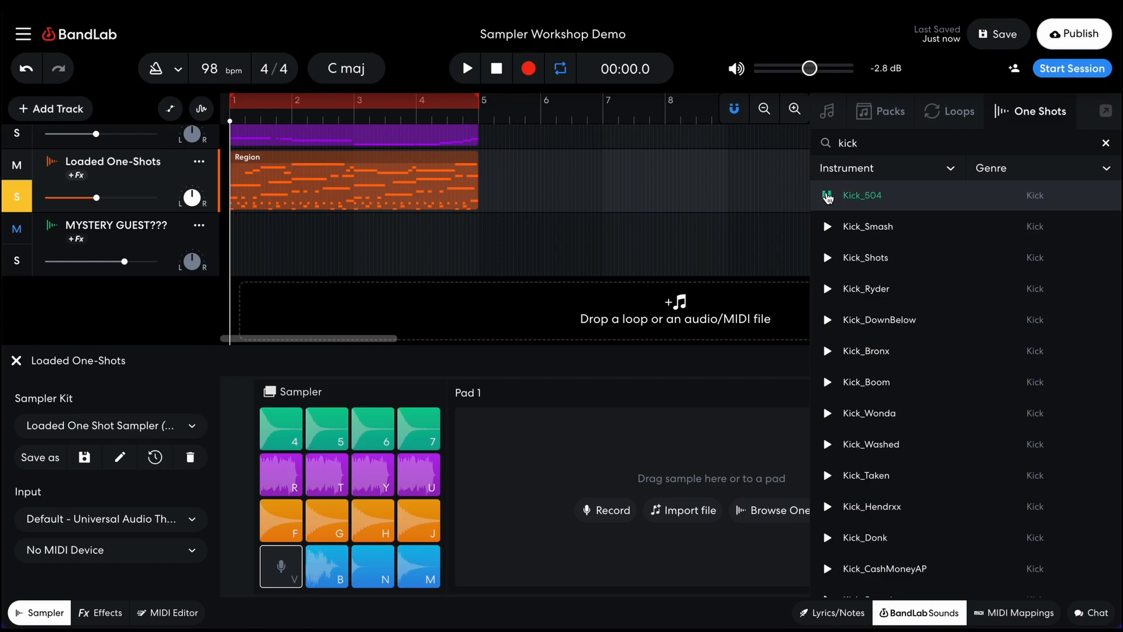
pyautogui.click(827, 226)
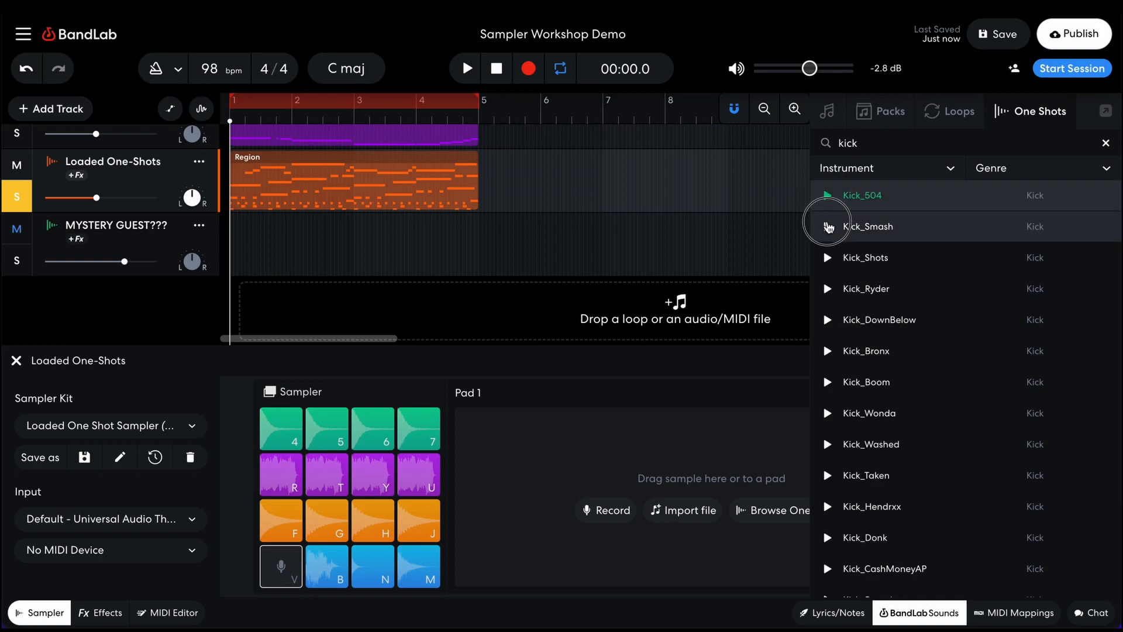
pyautogui.click(827, 258)
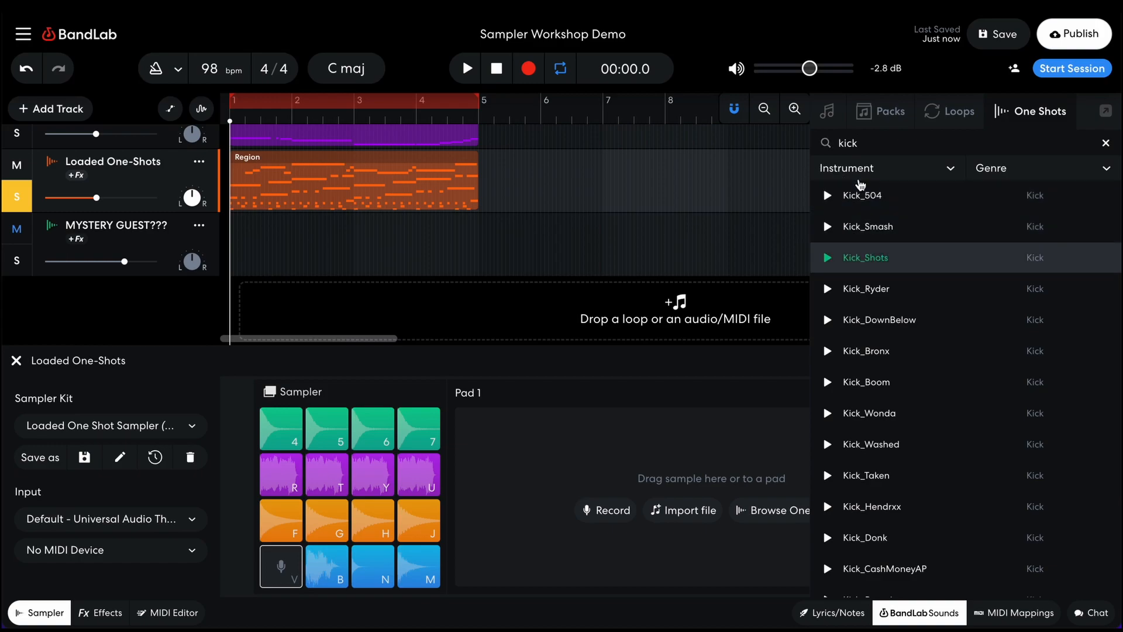
pyautogui.moveTo(866, 197); pyautogui.dragTo(282, 570)
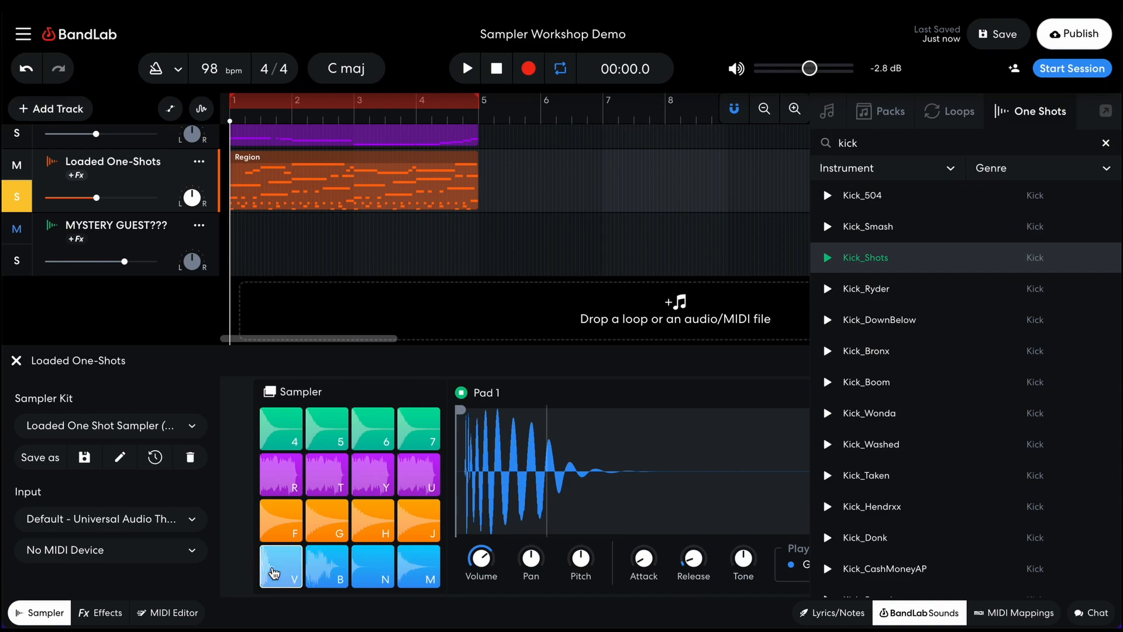
pyautogui.click(931, 613)
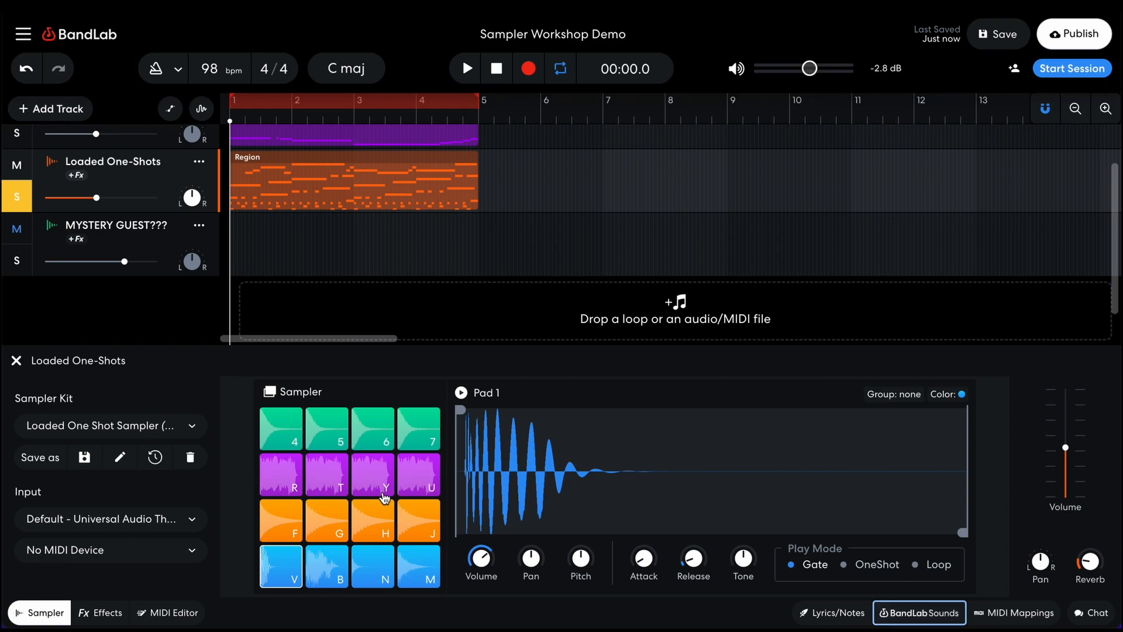
# Audition the orange pads F, G, H and J in order, two times through
pyautogui.click(296, 514)
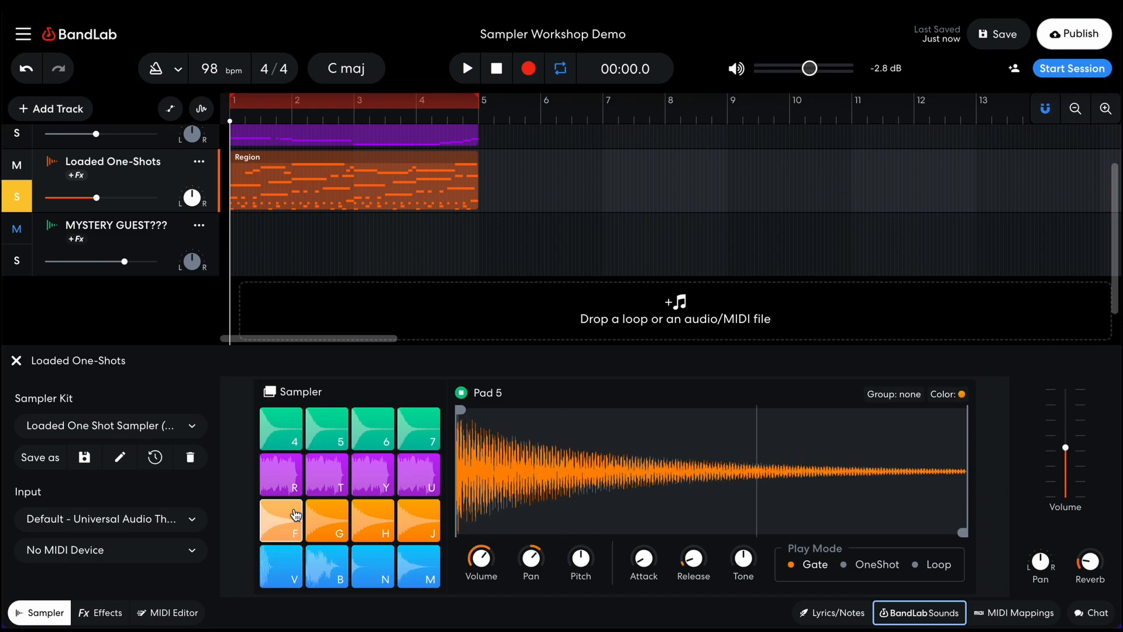
pyautogui.press('g')
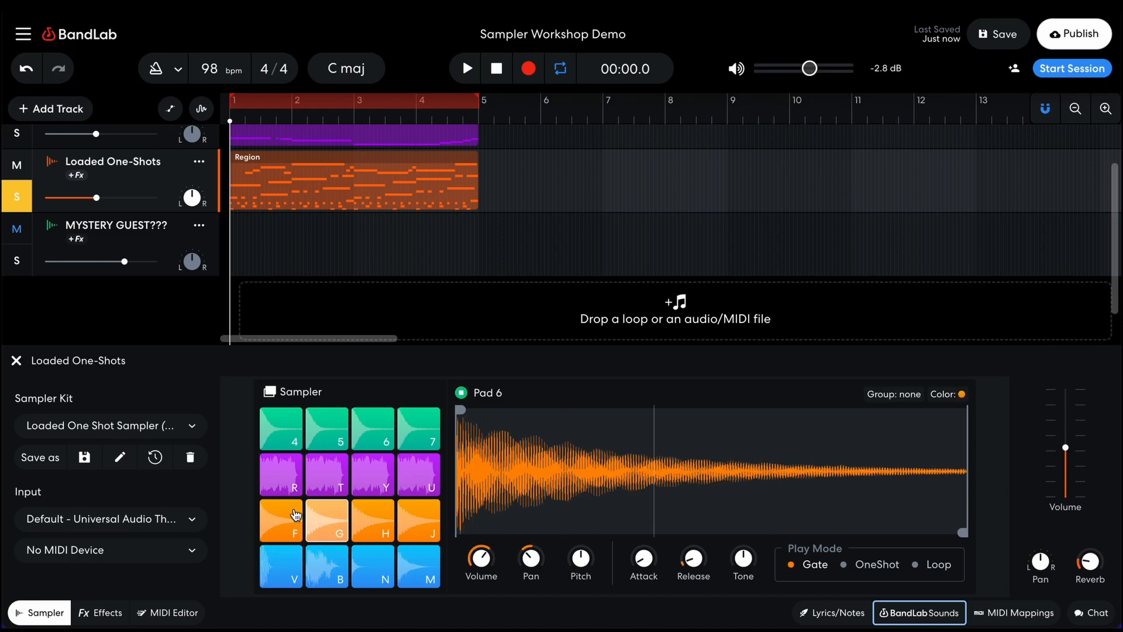
pyautogui.press('h')
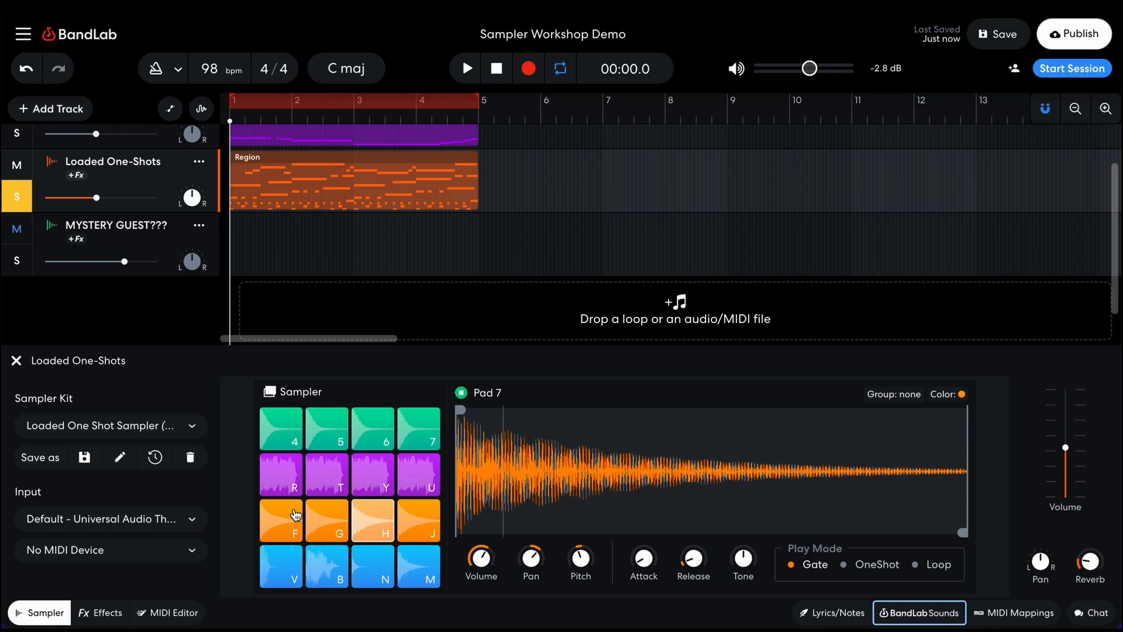
pyautogui.press('j')
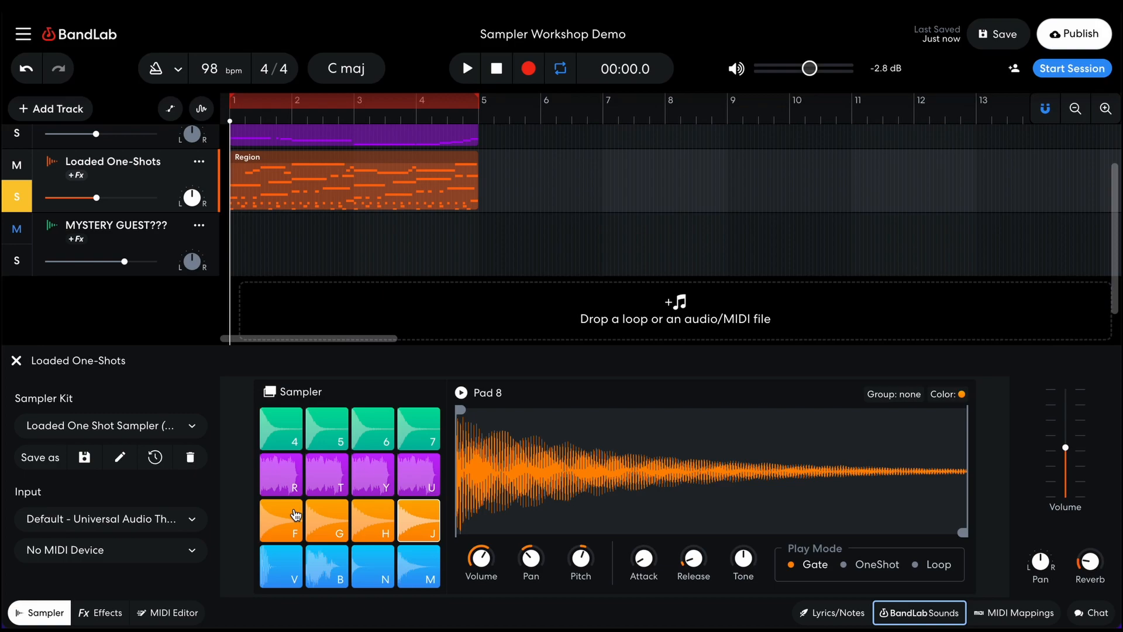
pyautogui.press('f')
pyautogui.press('g')
pyautogui.press('h')
pyautogui.press('j')
# Show the Loaded One-Shots region in the MIDI Editor and audition the F and G rows
pyautogui.click(170, 614)
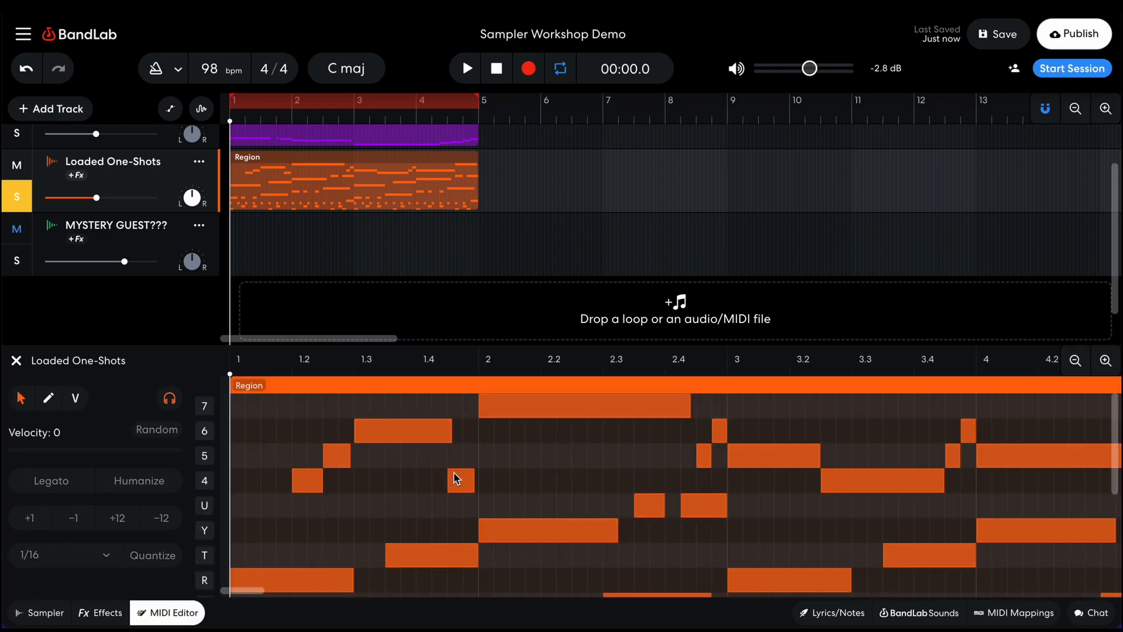
pyautogui.scroll(-4, 453, 473)
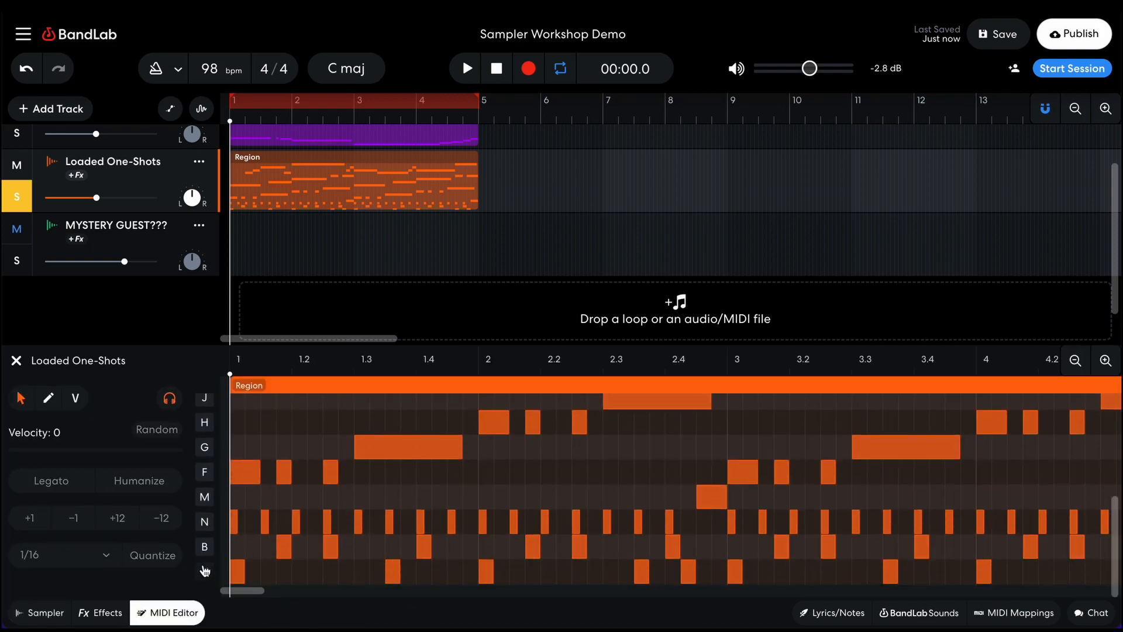
pyautogui.click(203, 472)
pyautogui.click(203, 449)
pyautogui.scroll(1, 475, 442)
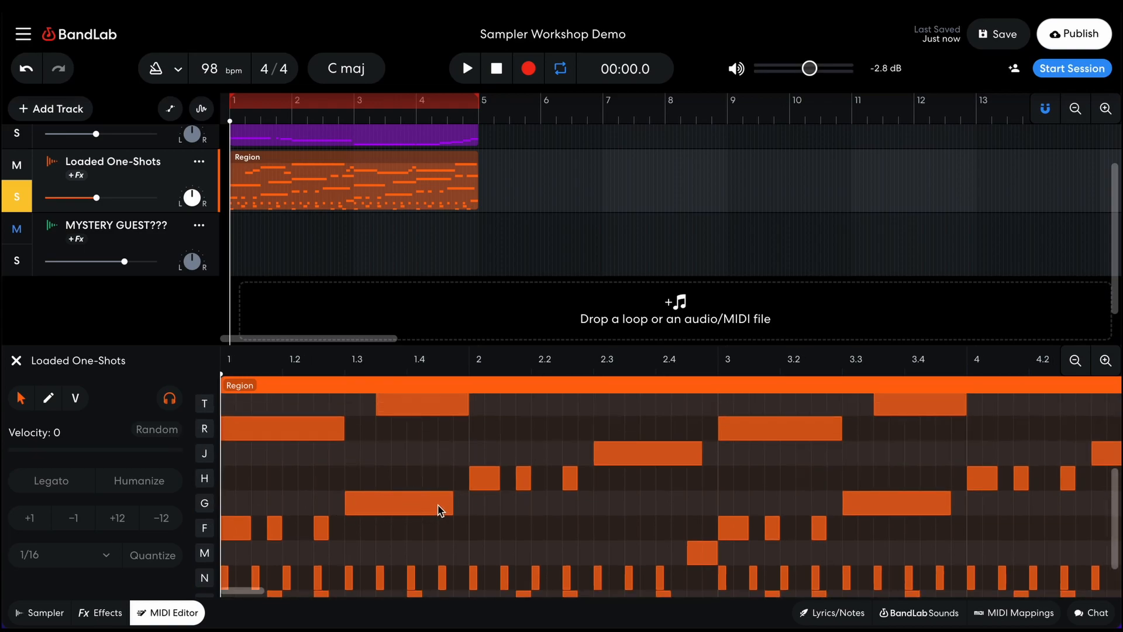
pyautogui.hscroll(-1, 439, 508)
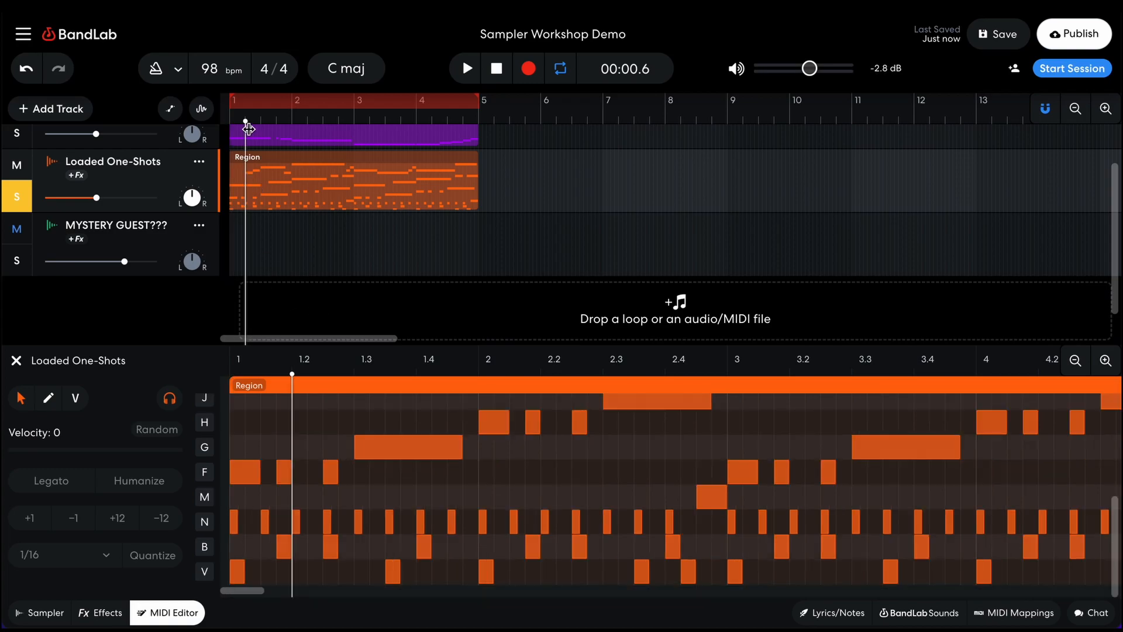
# Return the playhead to the start and play the Loaded One-Shots region, stopping playback when done
pyautogui.moveTo(249, 128); pyautogui.dragTo(210, 129)
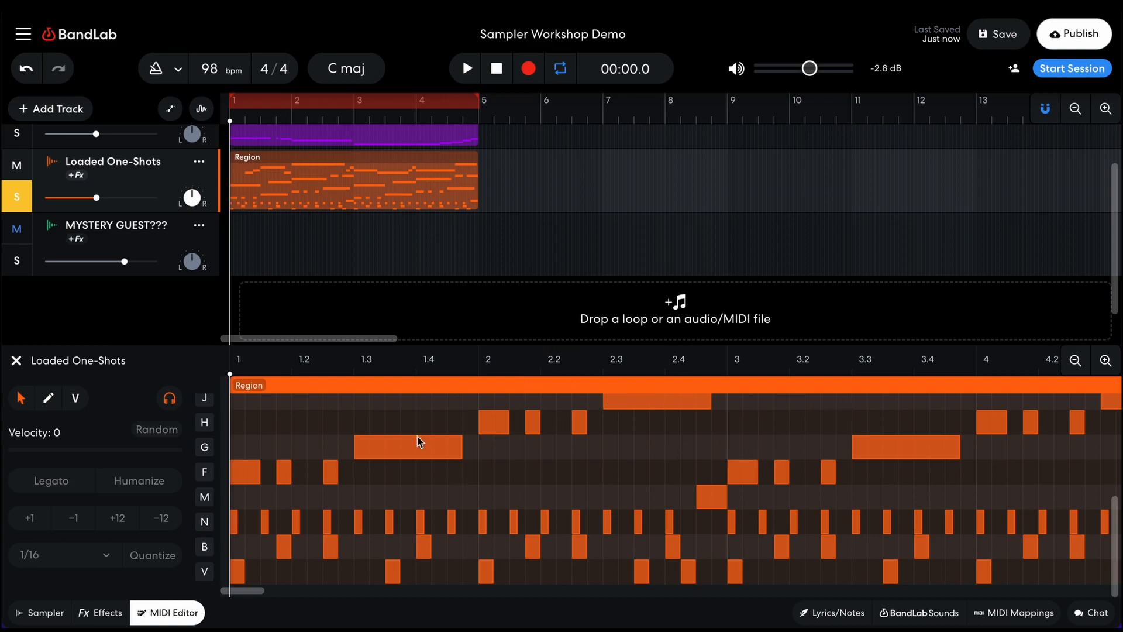
pyautogui.click(466, 69)
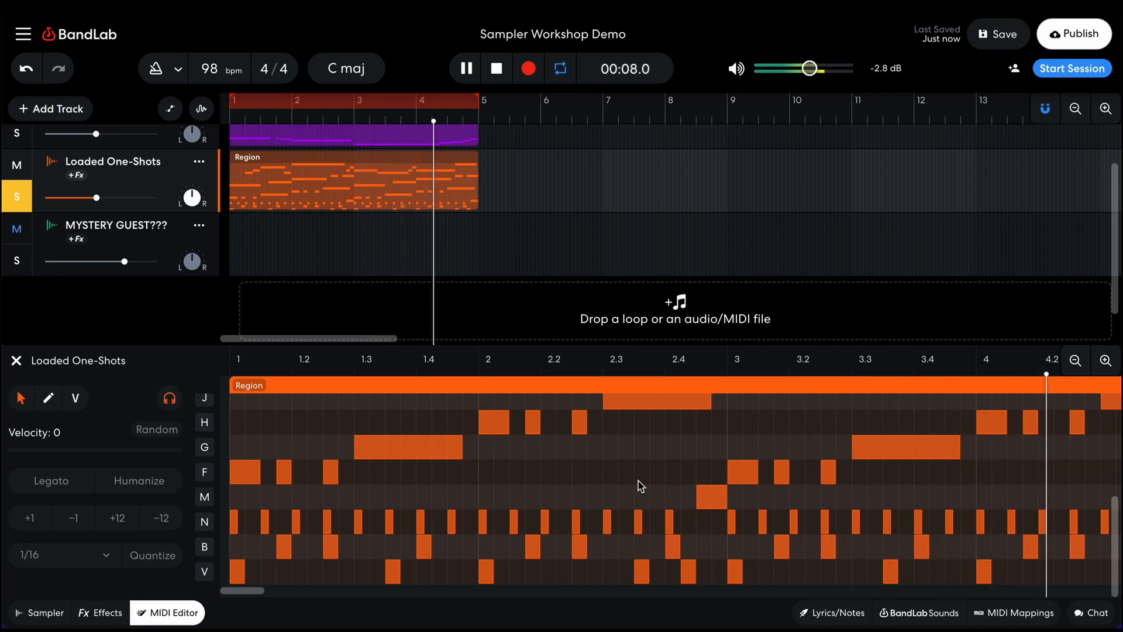
pyautogui.press('space')
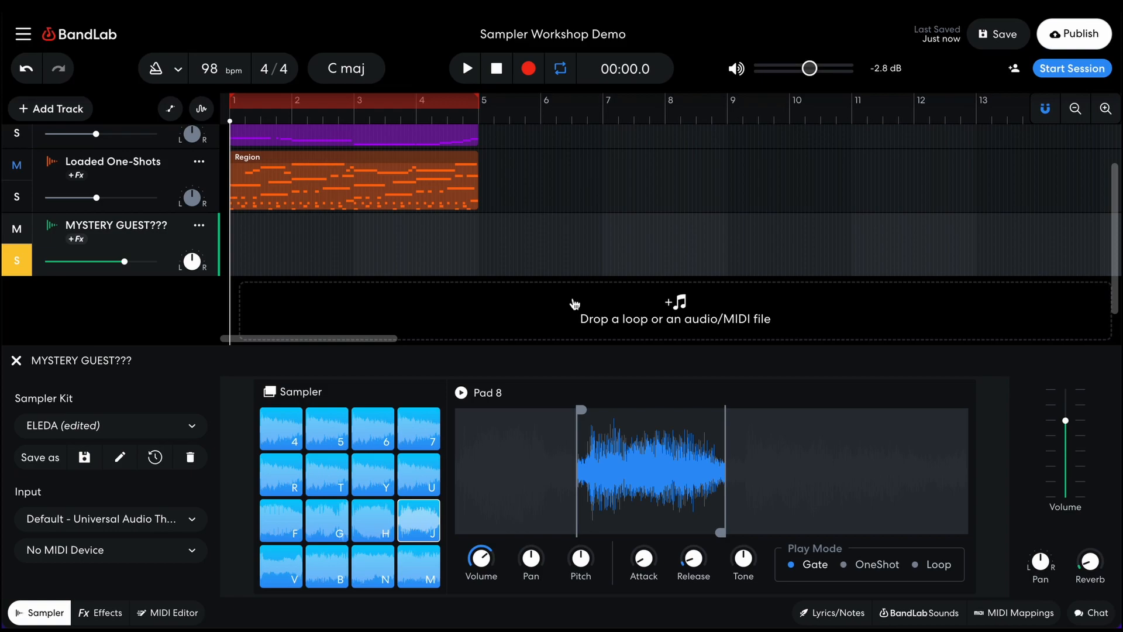
# Audition pads B, M, N and J of the MYSTERY GUEST??? sampler, repeating N and J
pyautogui.press('b')
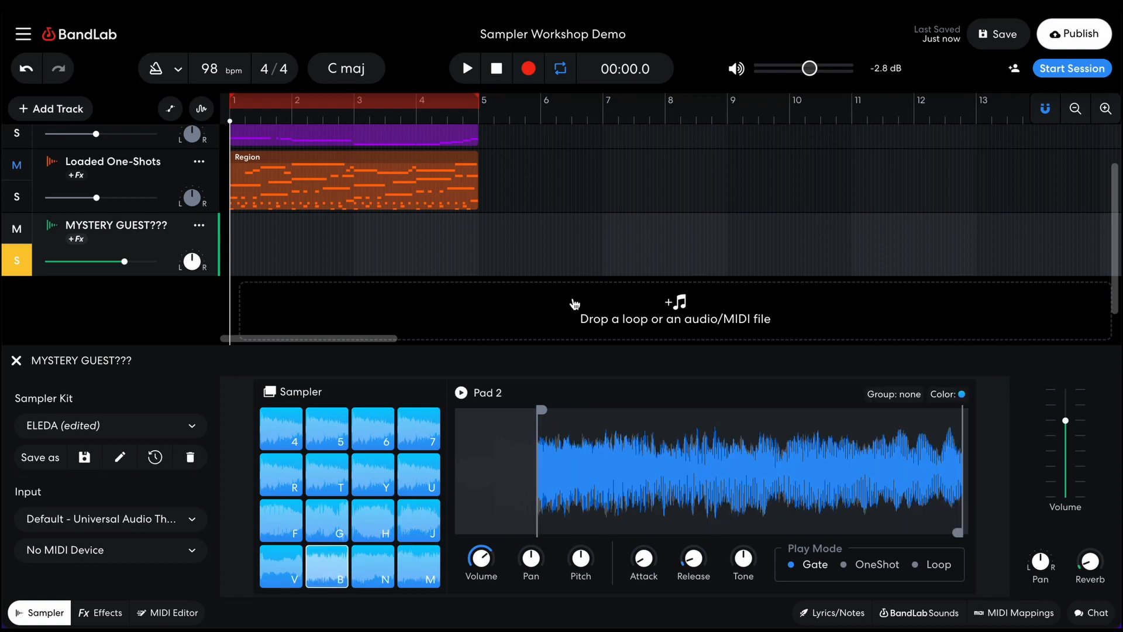
pyautogui.press('m')
pyautogui.press('n')
pyautogui.press('n')
pyautogui.press('j')
pyautogui.press('j')
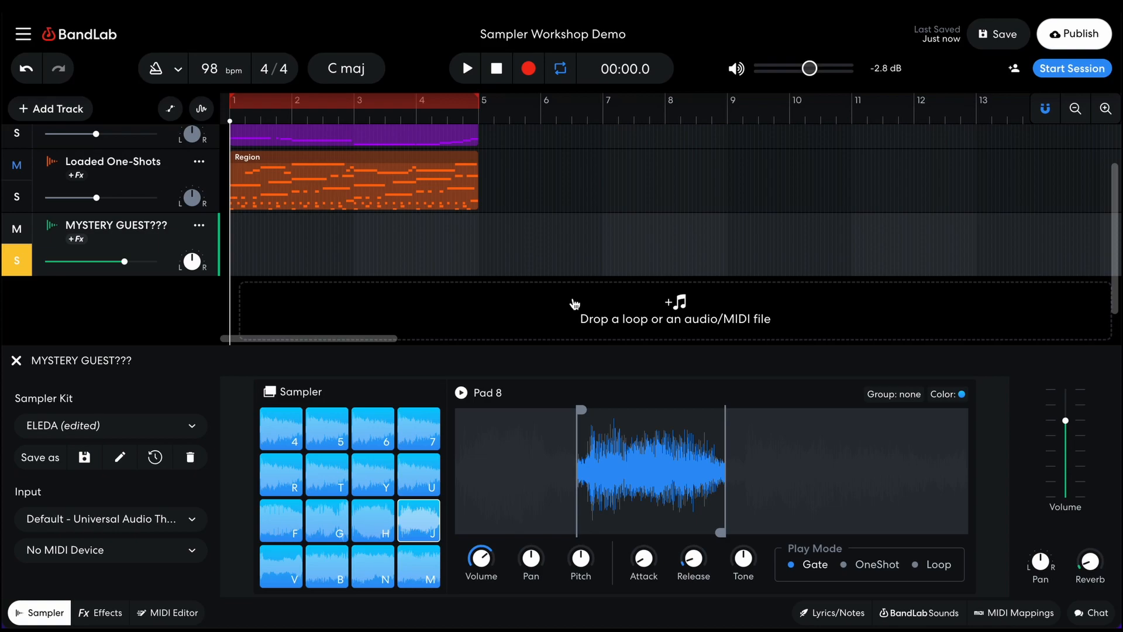
# Audition the lower two rows of pads in order: V, B, N, M, F, G, H and J
pyautogui.press('v')
pyautogui.press('b')
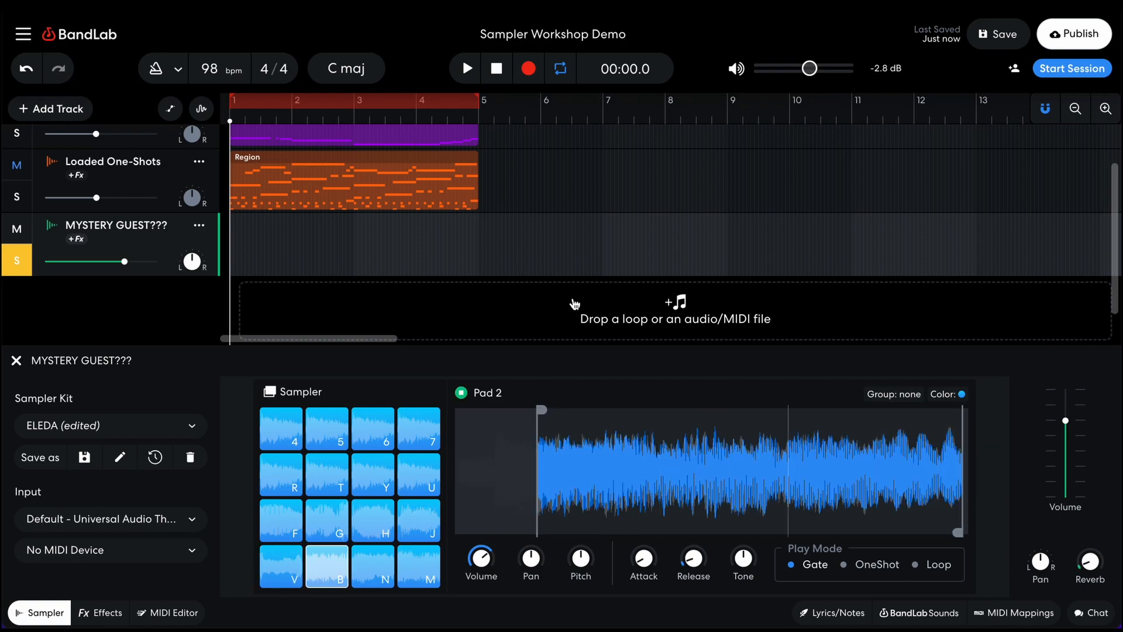
pyautogui.press('n')
pyautogui.press('m')
pyautogui.press('f')
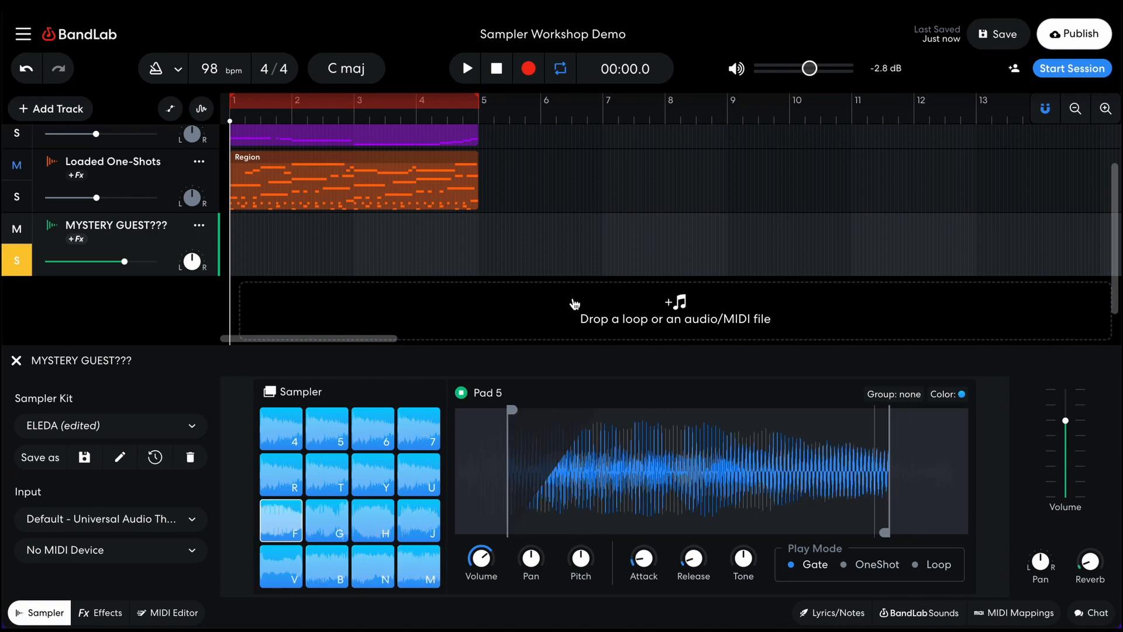
pyautogui.press('g')
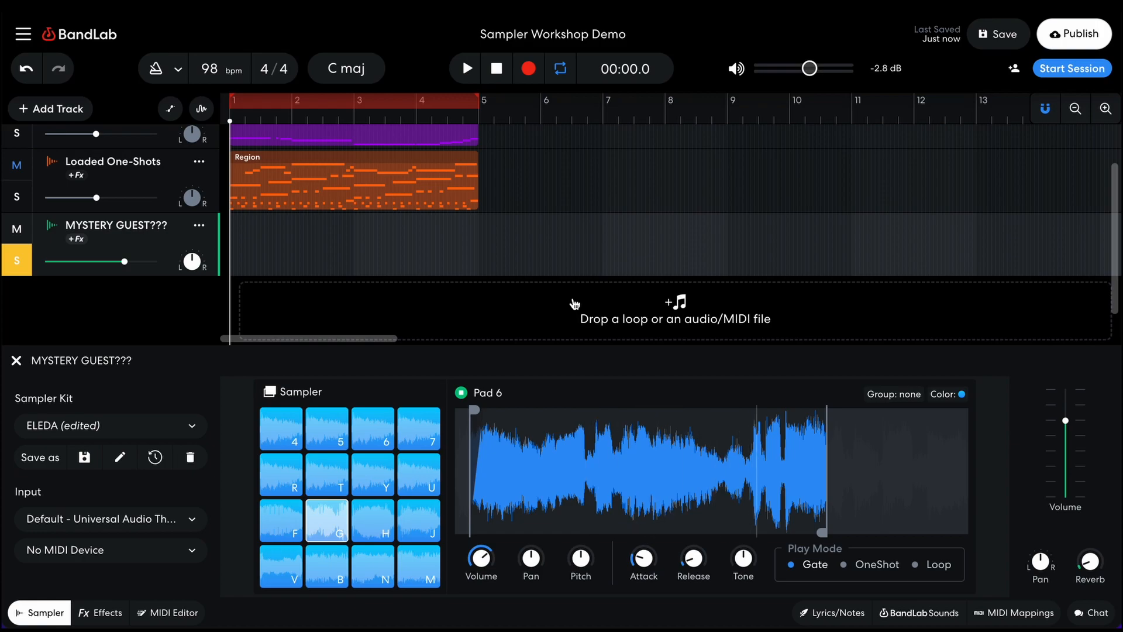
pyautogui.press('h')
pyautogui.press('j')
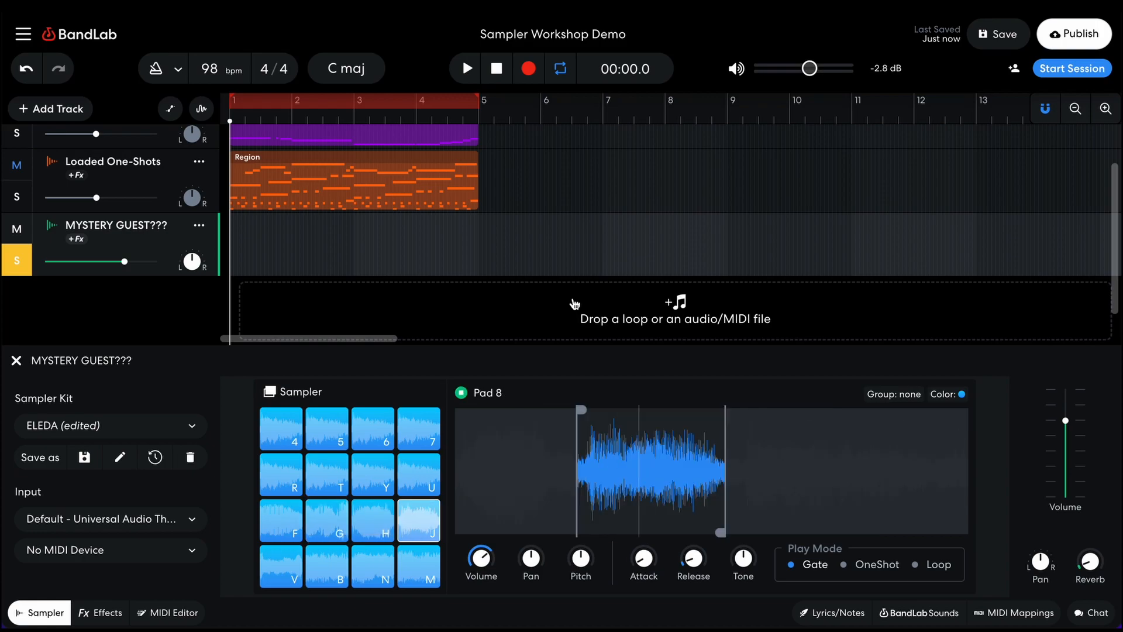
# Audition pad R repeatedly
pyautogui.press('r')
pyautogui.press('r')
pyautogui.press('r')
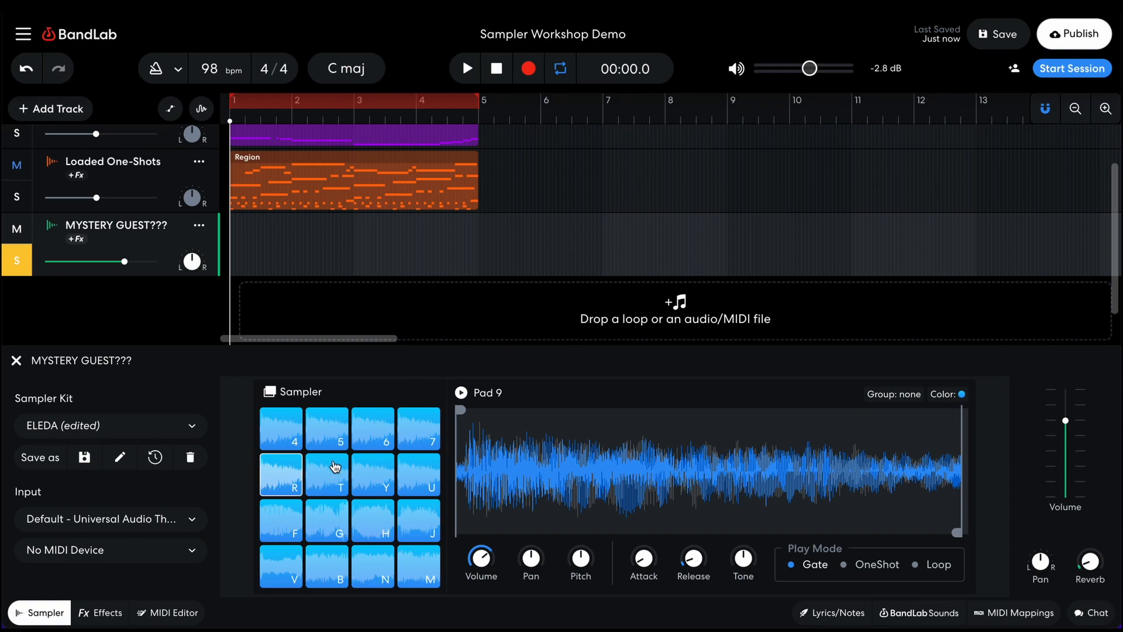
pyautogui.press('r')
pyautogui.press('r')
pyautogui.press('r')
# Audition pads T, Y, U, 4, 5, 6 and 7 in ascending order
pyautogui.press('t')
pyautogui.press('y')
pyautogui.press('u')
pyautogui.press('4')
pyautogui.press('5')
pyautogui.press('6')
pyautogui.press('7')
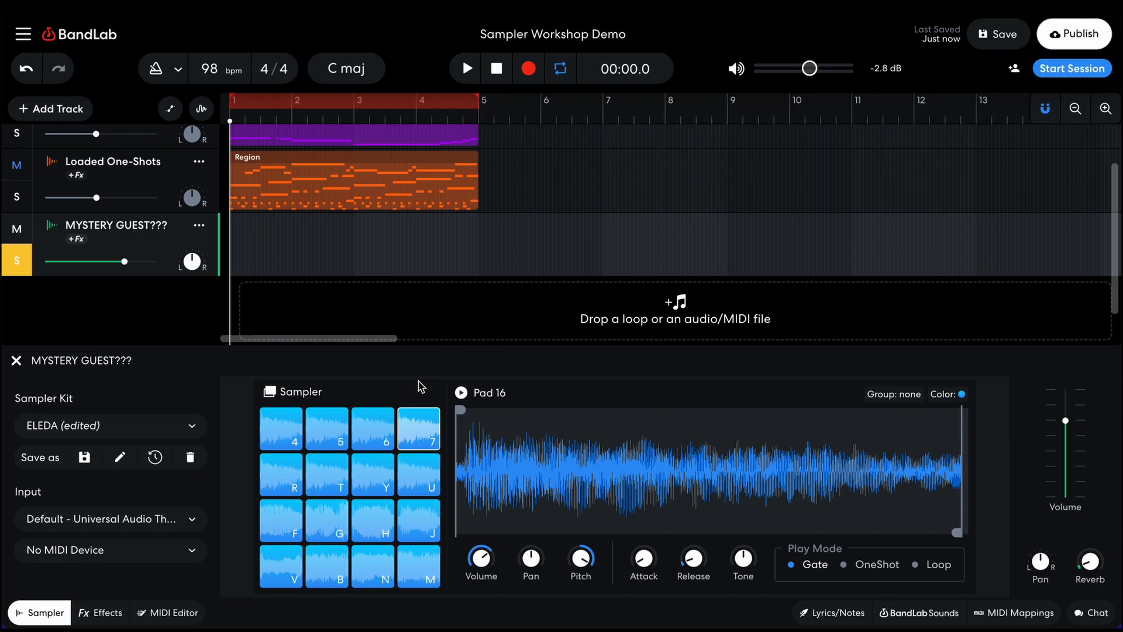
# Clear the sample from pad T, copy pad R's sample onto it and audition both pads
pyautogui.click(334, 474)
pyautogui.press('Delete')
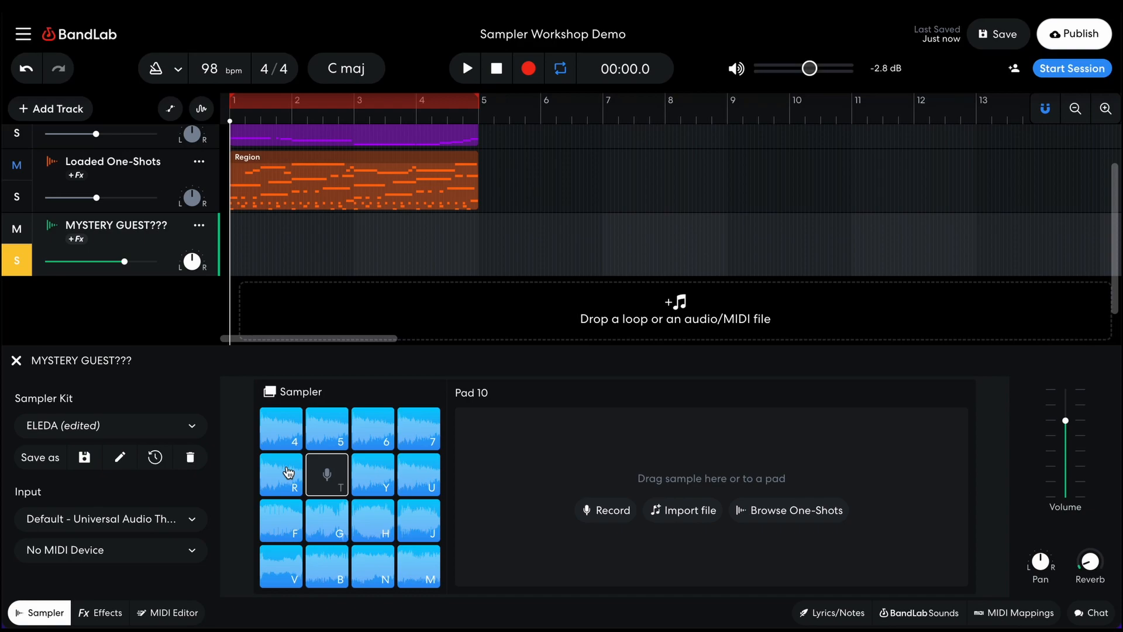
pyautogui.moveTo(289, 472); pyautogui.dragTo(328, 475)
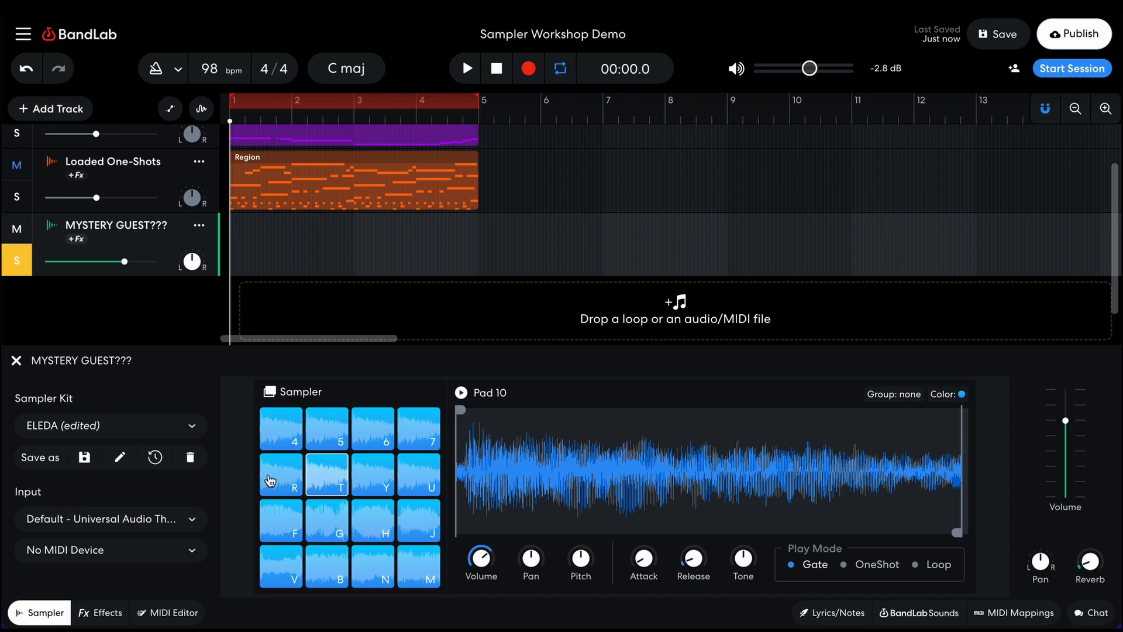
pyautogui.press('r')
pyautogui.press('t')
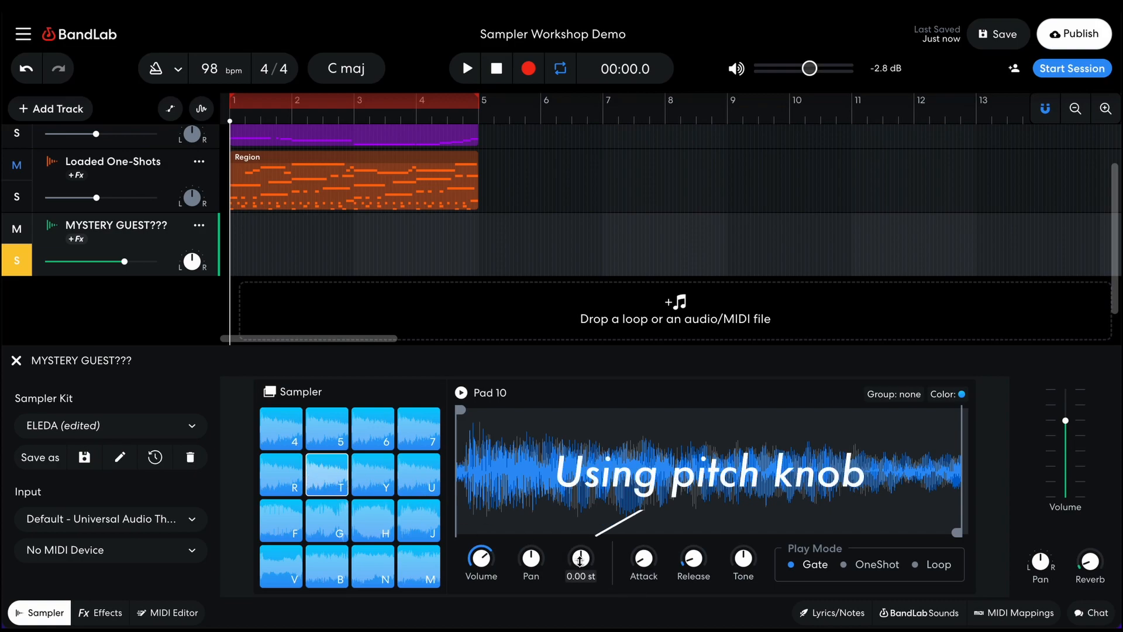
# Set pad T's pitch to 2.00 st and compare pads R, T and Y by playing them
pyautogui.moveTo(581, 559); pyautogui.dragTo(580, 555)
pyautogui.press('r')
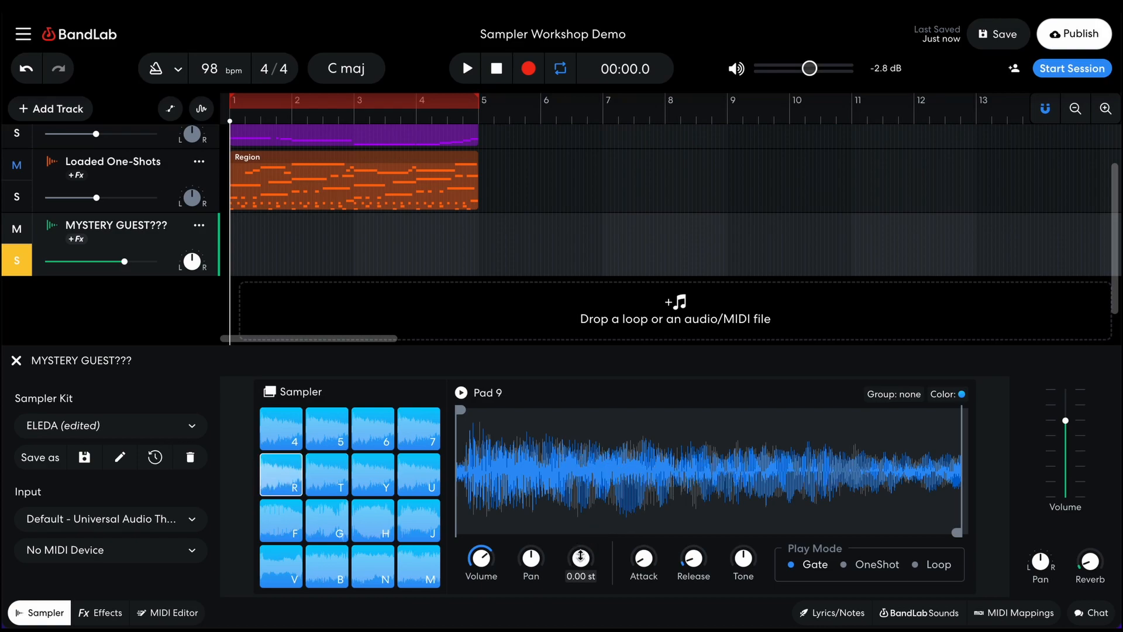
pyautogui.press('t')
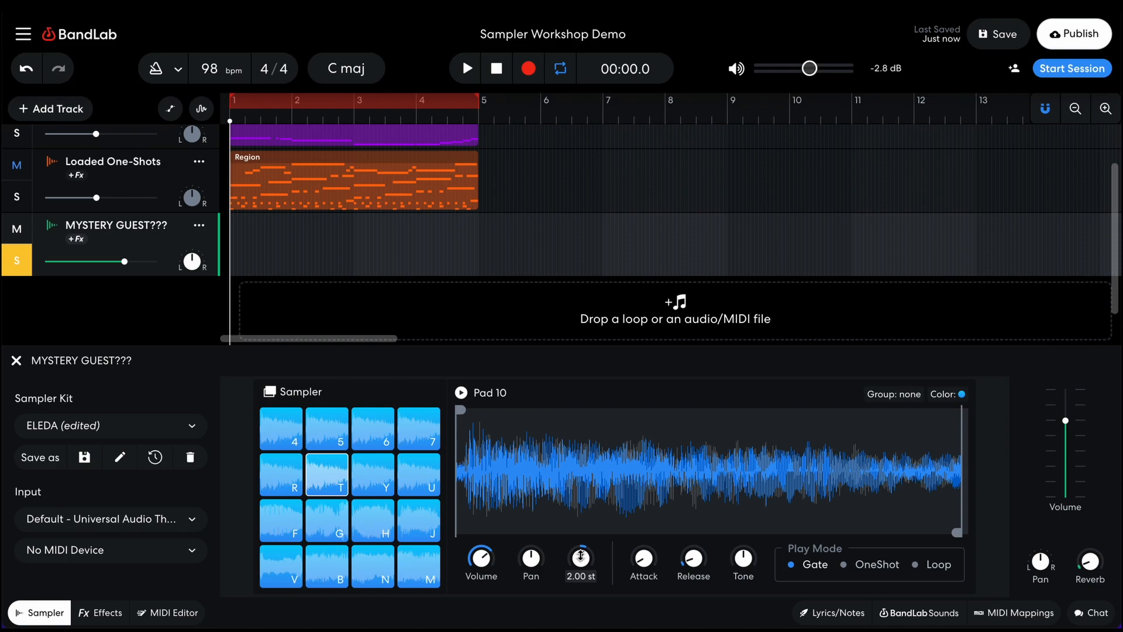
pyautogui.press('y')
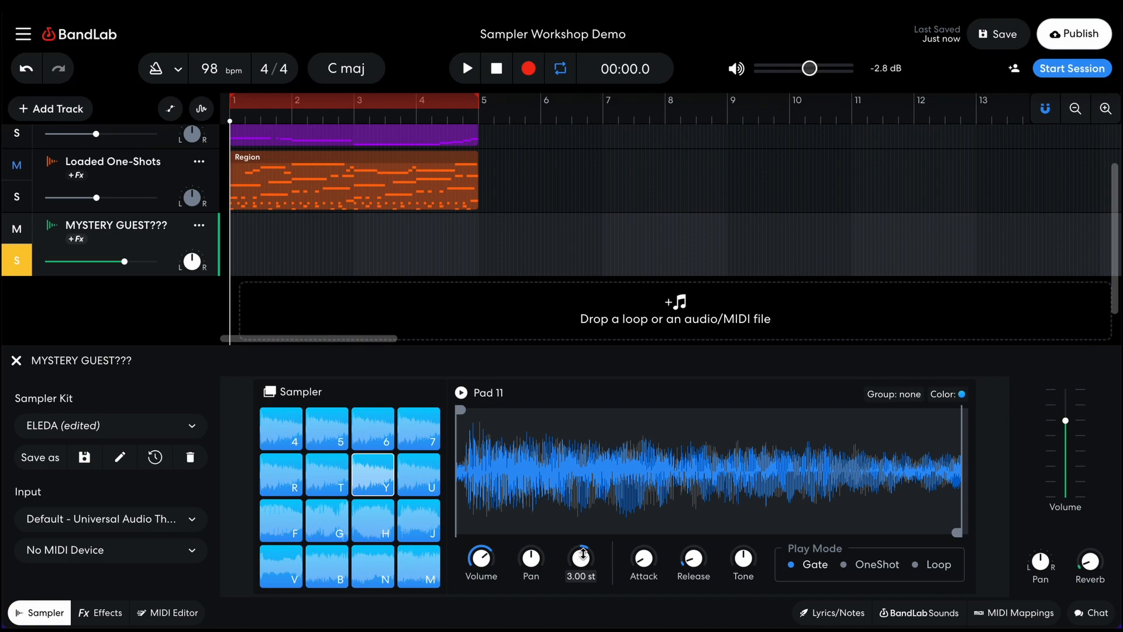
pyautogui.press('r')
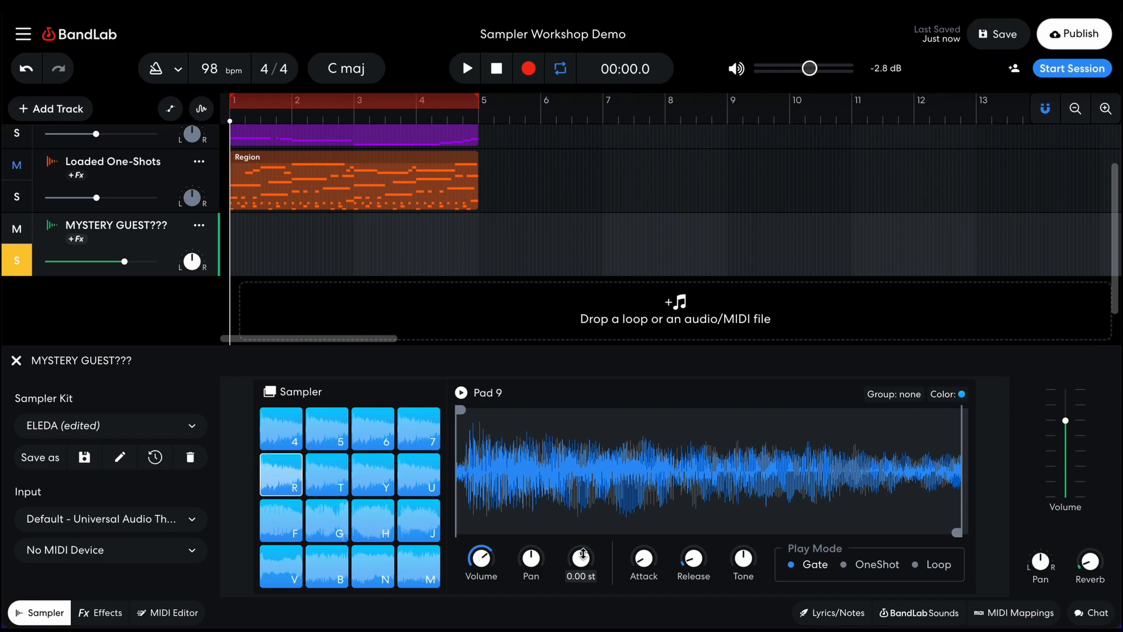
pyautogui.press('t')
pyautogui.press('y')
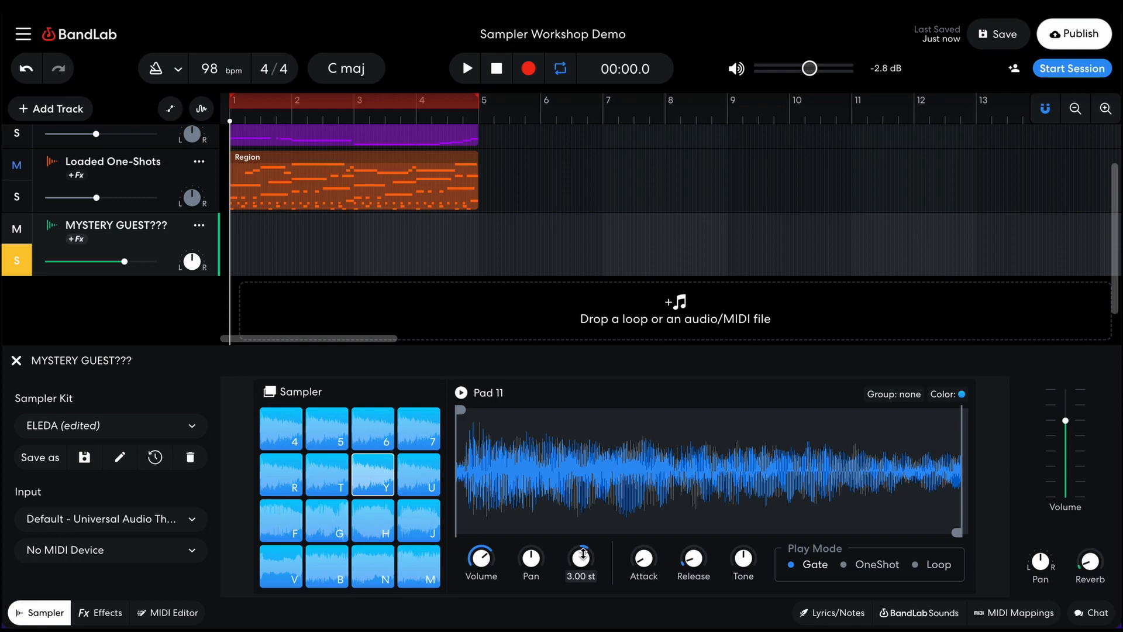
# Play an ascending run on the repitched pads R, T, Y, 4, 5, 6 and 7
pyautogui.press('r')
pyautogui.press('t')
pyautogui.press('y')
pyautogui.press('4')
pyautogui.press('5')
pyautogui.press('6')
pyautogui.press('7')
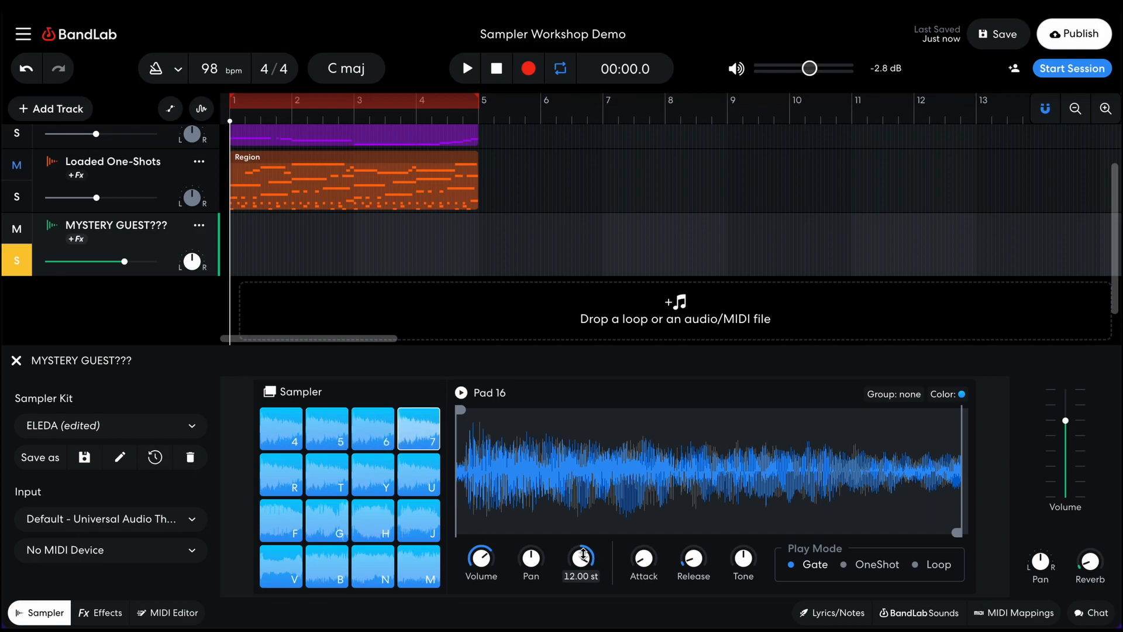
# Play descending runs from pad 7 through pads 6, 5 and 4 to pad R, starting on R
pyautogui.press('r')
pyautogui.press('7')
pyautogui.press('6')
pyautogui.press('5')
pyautogui.press('4')
pyautogui.press('r')
pyautogui.press('7')
pyautogui.press('5')
pyautogui.press('4')
pyautogui.press('r')
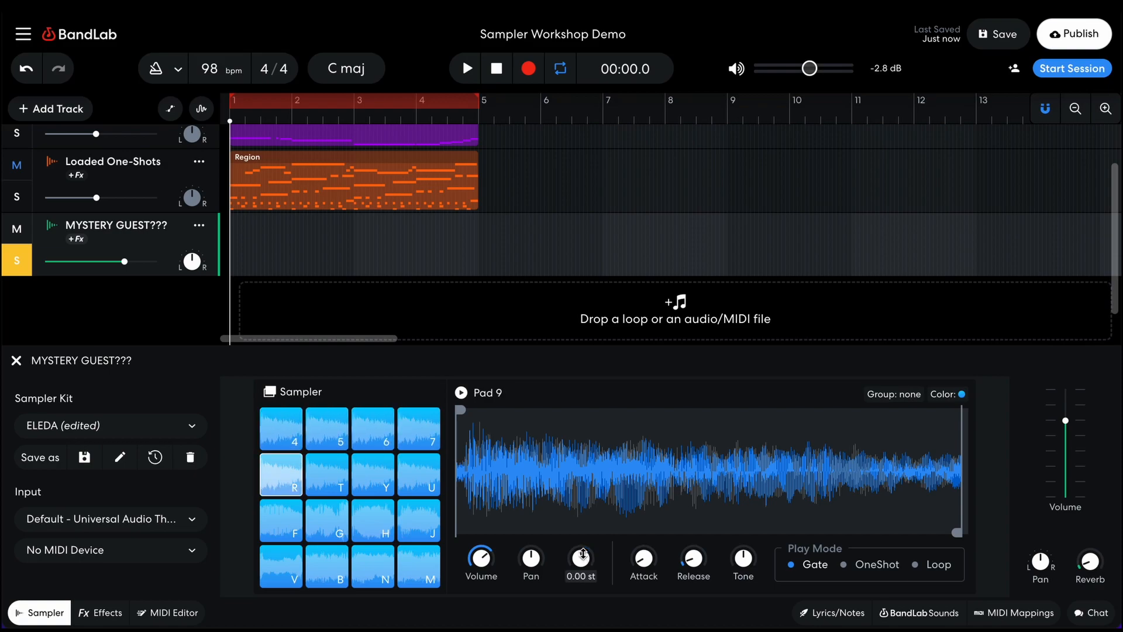
# Play a melody on pads 7, 6, 5, 4, R, 4, U, Y and R, ending with pad 7 twice
pyautogui.press('7')
pyautogui.press('6')
pyautogui.press('5')
pyautogui.press('4')
pyautogui.press('r')
pyautogui.press('4')
pyautogui.press('u')
pyautogui.press('y')
pyautogui.press('r')
pyautogui.press('7')
pyautogui.press('7')
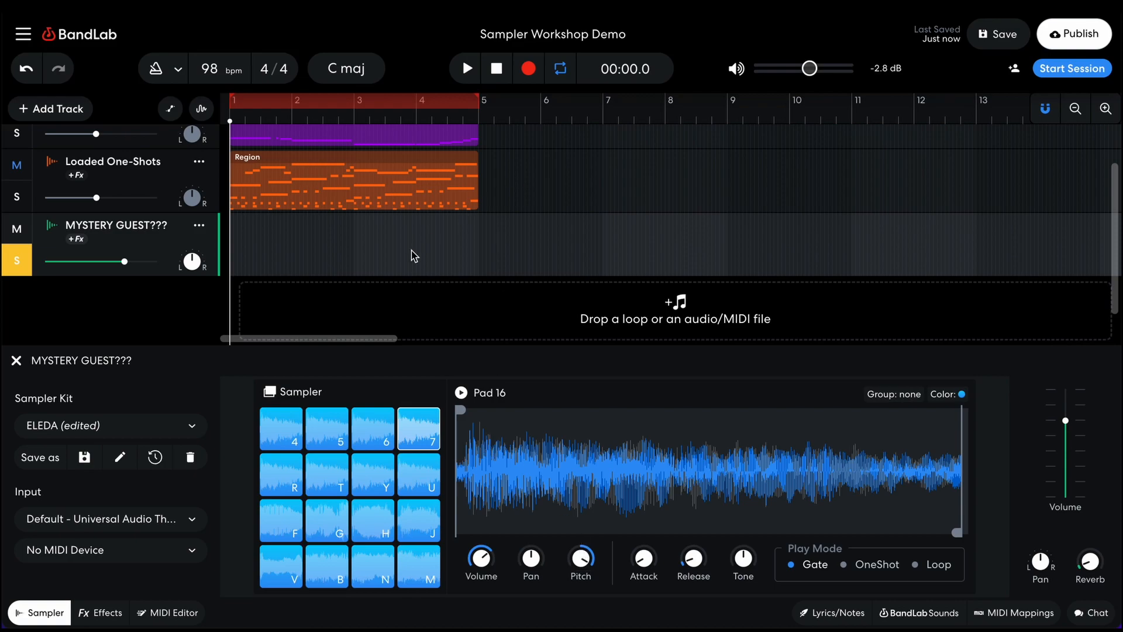
# Play a melody on pads R, Y, T, U, 4, Y, U, 5 and Y
pyautogui.press('r')
pyautogui.press('y')
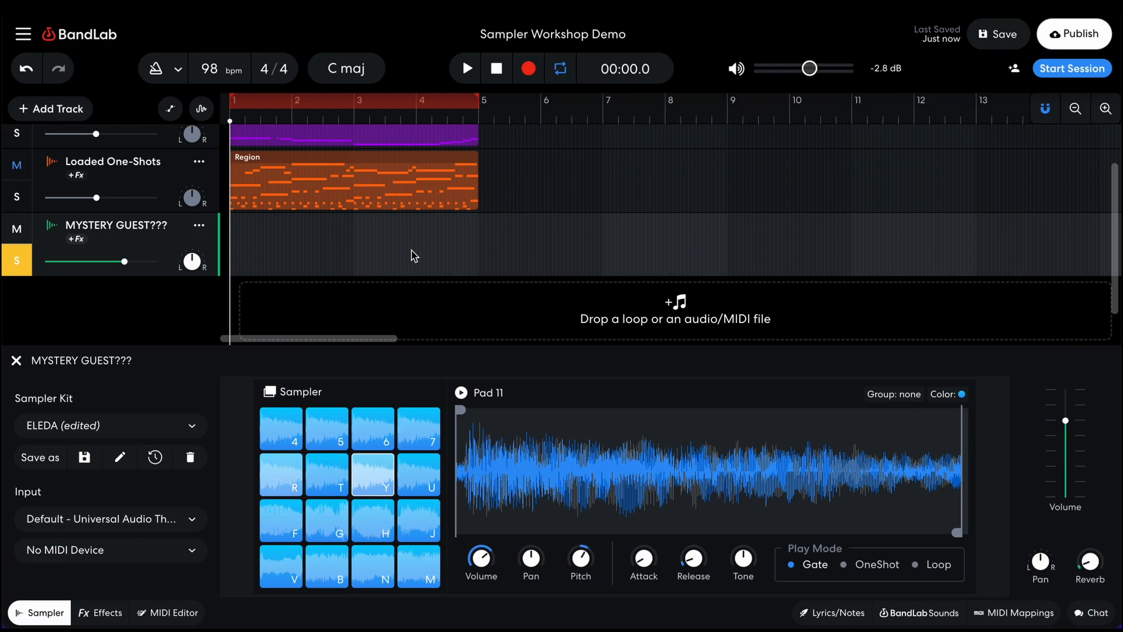
pyautogui.press('t')
pyautogui.press('u')
pyautogui.press('4')
pyautogui.press('y')
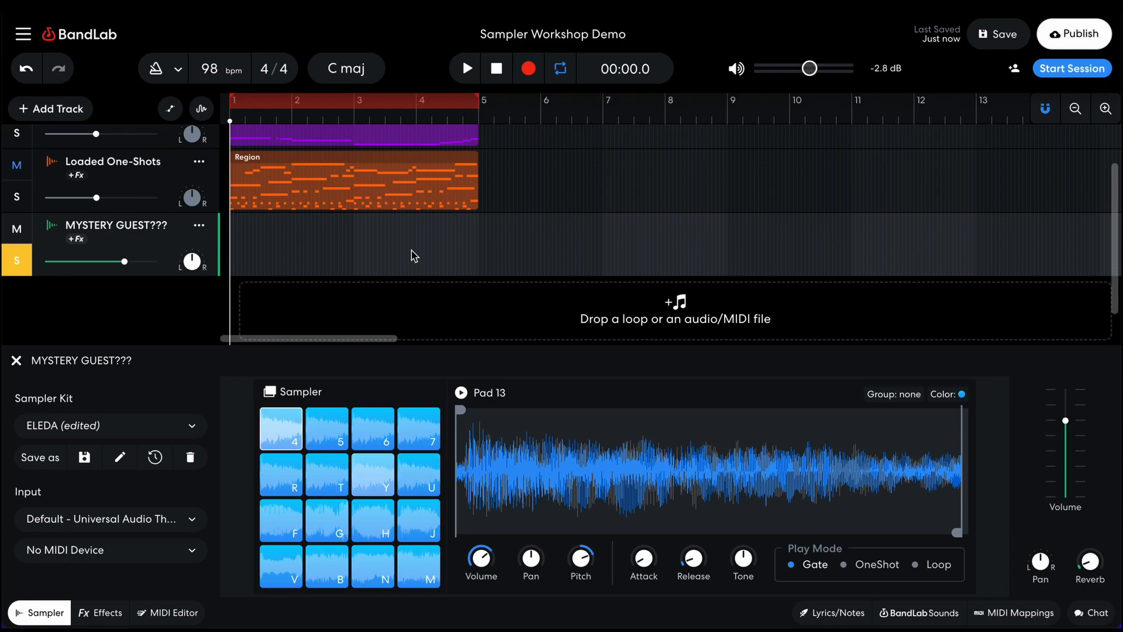
pyautogui.press('u')
pyautogui.press('5')
pyautogui.press('y')
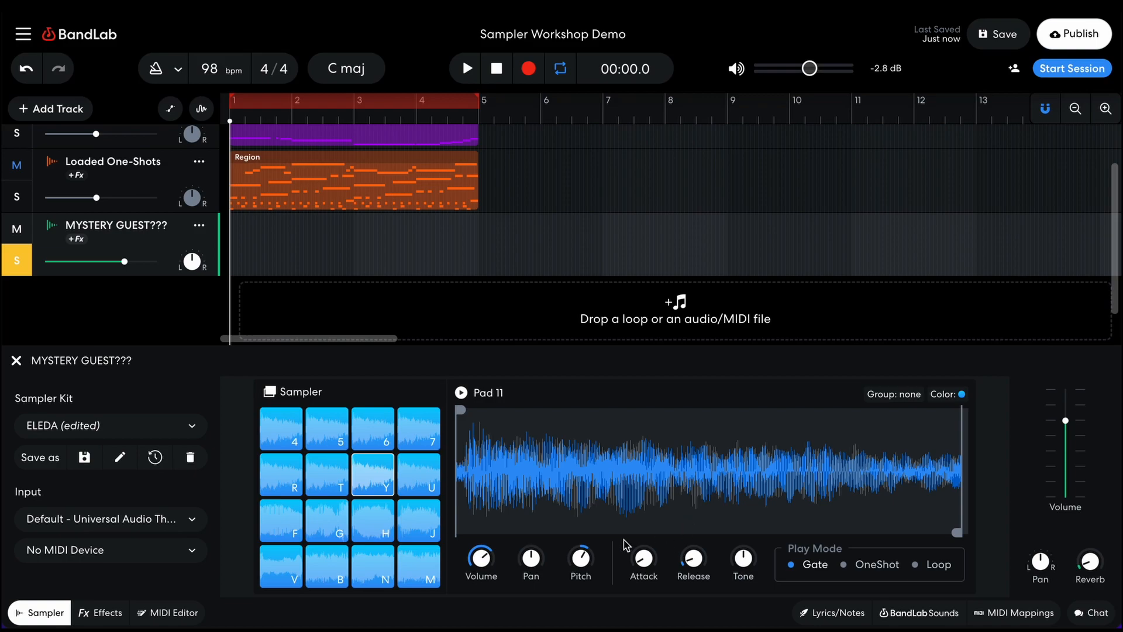
# Turn down pad Y's attack, and raise its tone before resetting the tone to its default
pyautogui.moveTo(504, 555)
pyautogui.moveTo(579, 558)
pyautogui.moveTo(643, 562)
pyautogui.moveTo(643, 561); pyautogui.dragTo(638, 619)
pyautogui.moveTo(744, 561); pyautogui.dragTo(747, 534)
pyautogui.doubleClick(747, 559)
pyautogui.doubleClick(747, 558)
# Audition pad Y and switch its play mode to OneShot, followed by Loop
pyautogui.press('y')
pyautogui.click(844, 565)
pyautogui.click(915, 565)
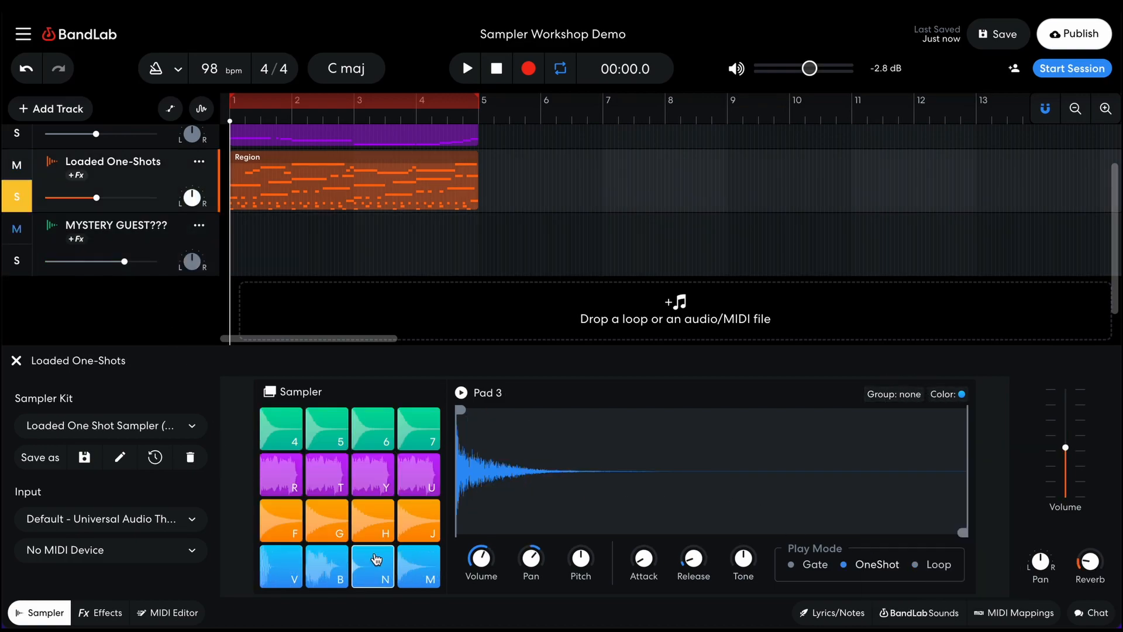
# Audition pad N, assign it to group 1, and put pad M in the same group
pyautogui.click(376, 560)
pyautogui.click(376, 560)
pyautogui.click(894, 394)
pyautogui.click(892, 486)
pyautogui.press('m')
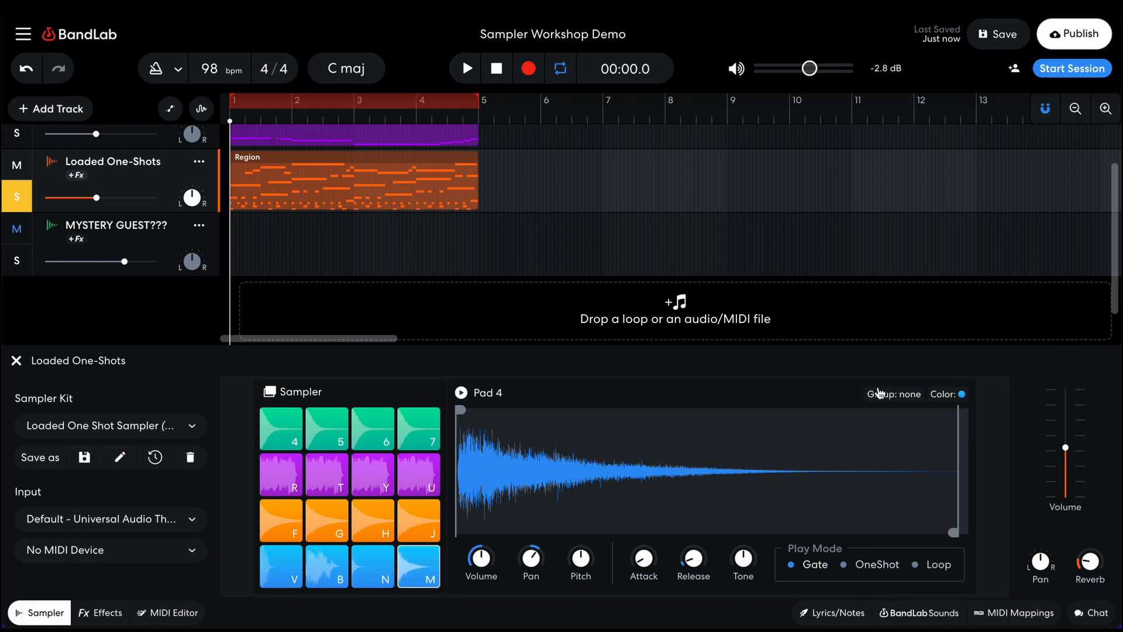
pyautogui.click(873, 394)
pyautogui.click(907, 497)
# Play pads N and M alternately several times to audition how the grouped samples interact
pyautogui.press('n')
pyautogui.press('m')
pyautogui.press('n')
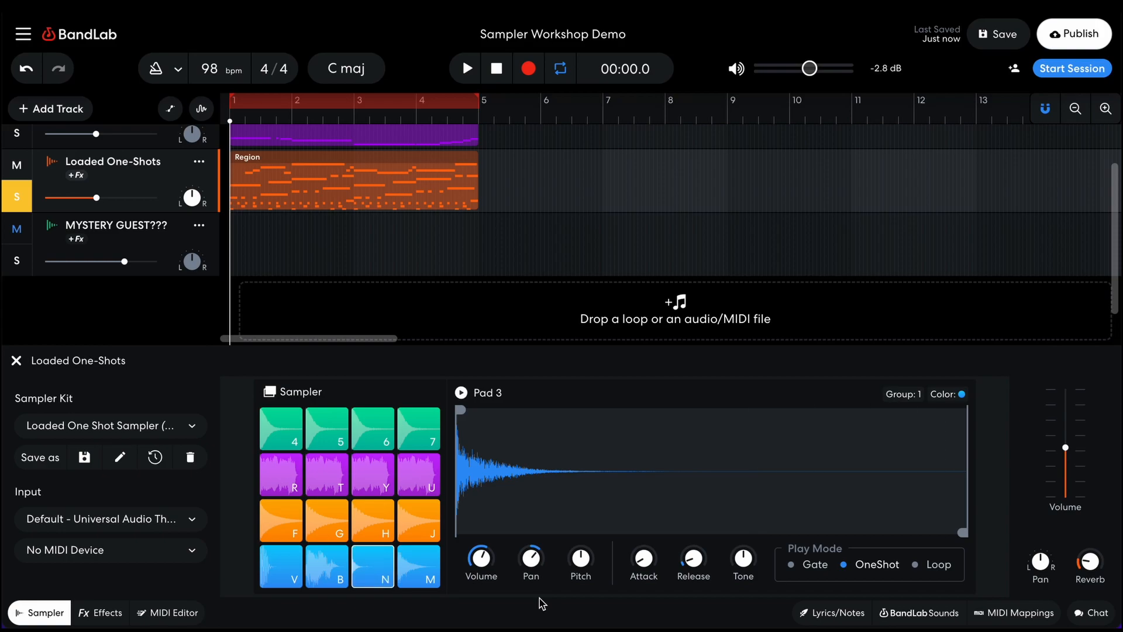
pyautogui.press('m')
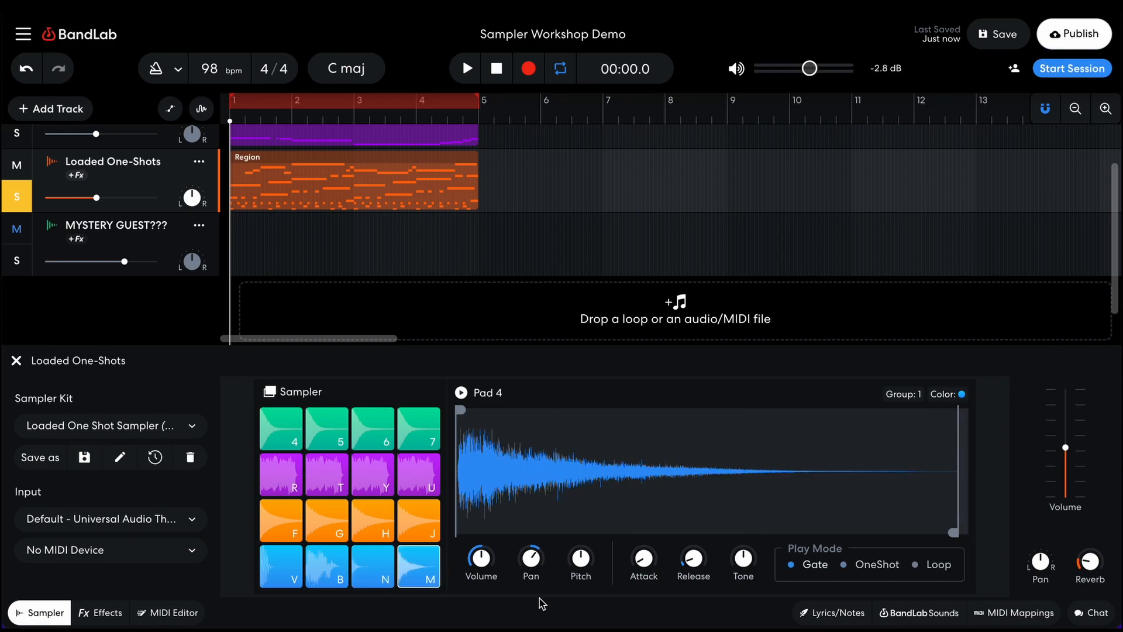
pyautogui.press('n')
pyautogui.press('m')
pyautogui.press('n')
pyautogui.press('m')
pyautogui.press('n')
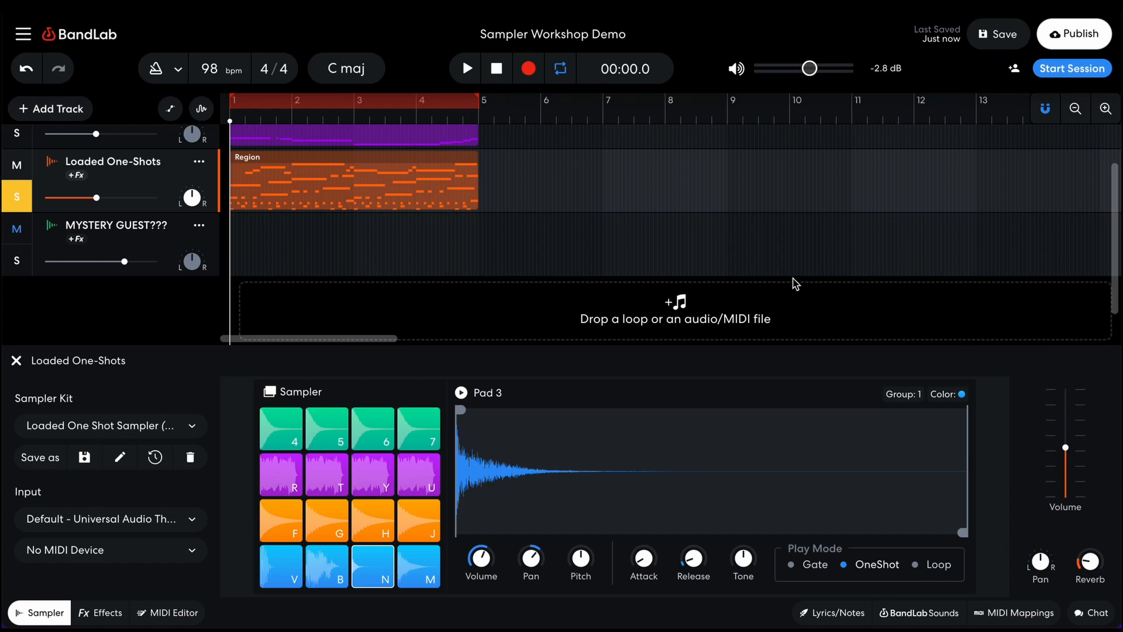
# Copy the invite link that lets others join and edit the project, and close the Collaborators dialog
pyautogui.scroll(2, 582, 240)
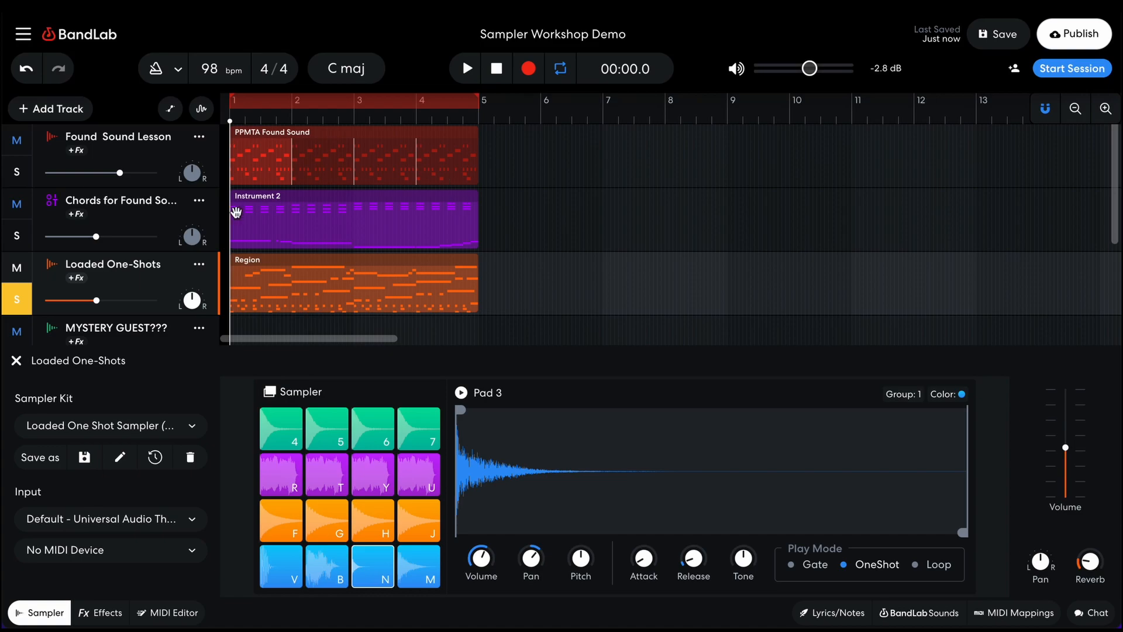
pyautogui.click(1012, 71)
pyautogui.click(718, 242)
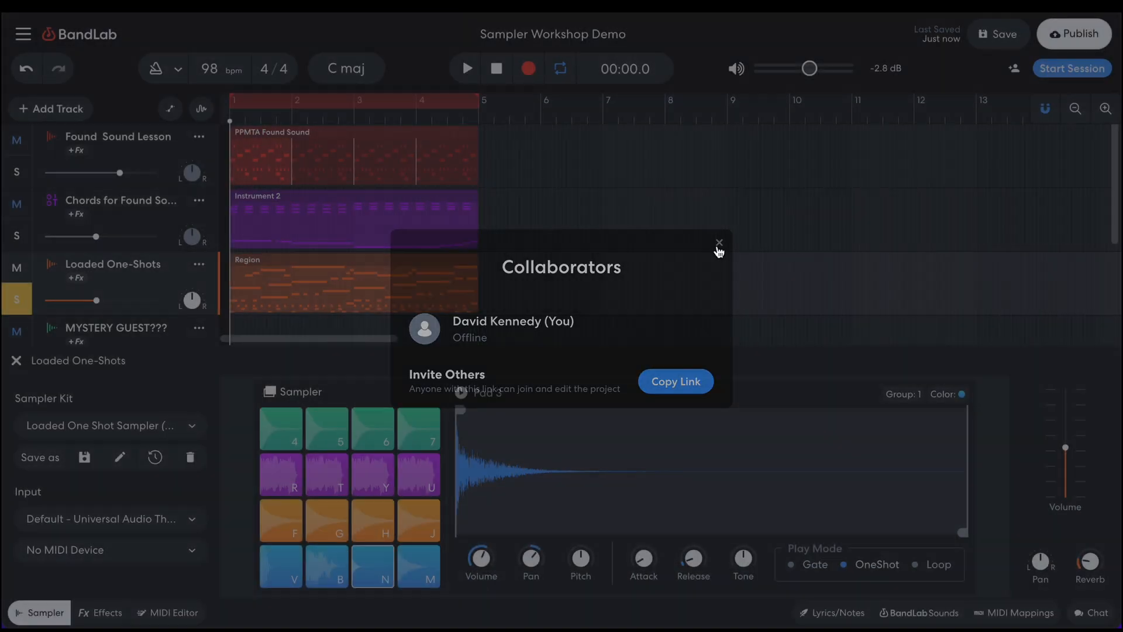
pyautogui.click(1015, 73)
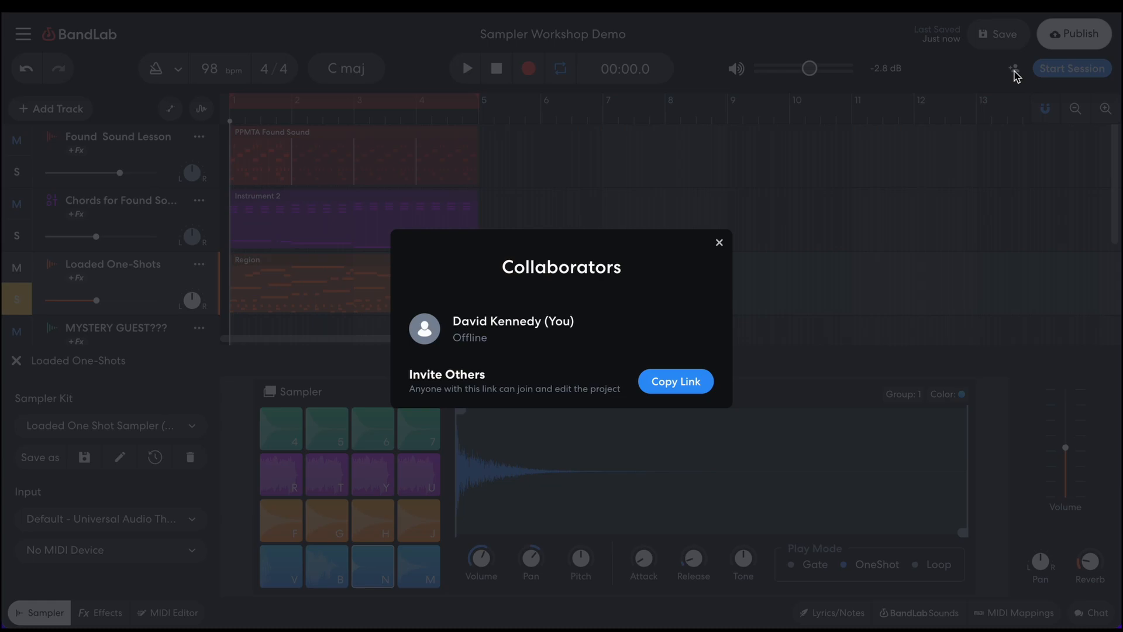
pyautogui.click(680, 382)
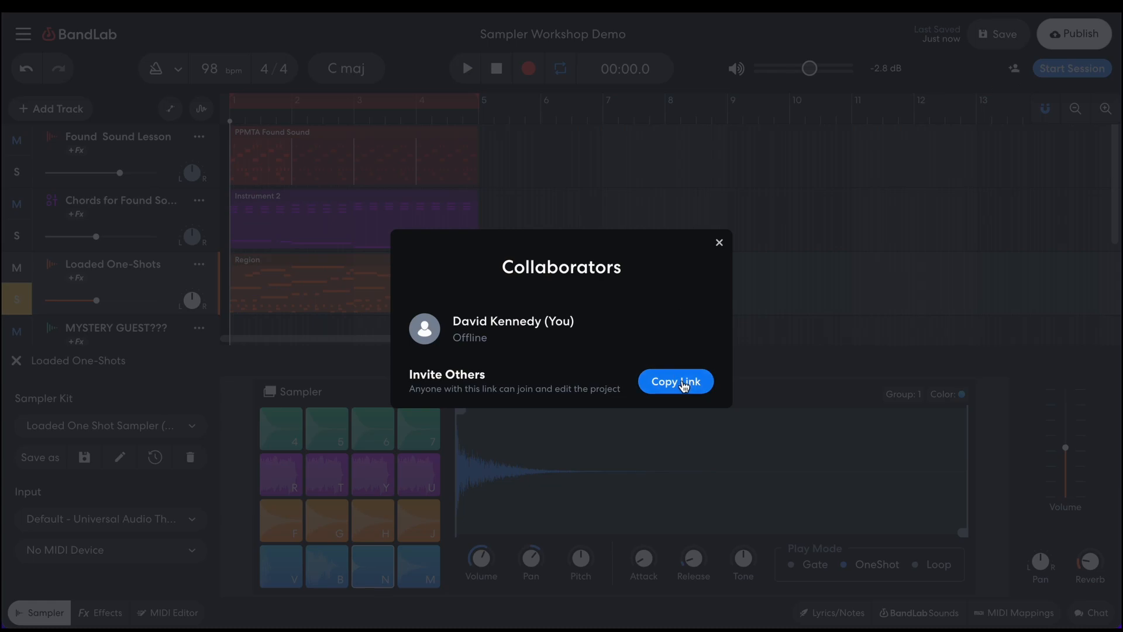
pyautogui.click(719, 242)
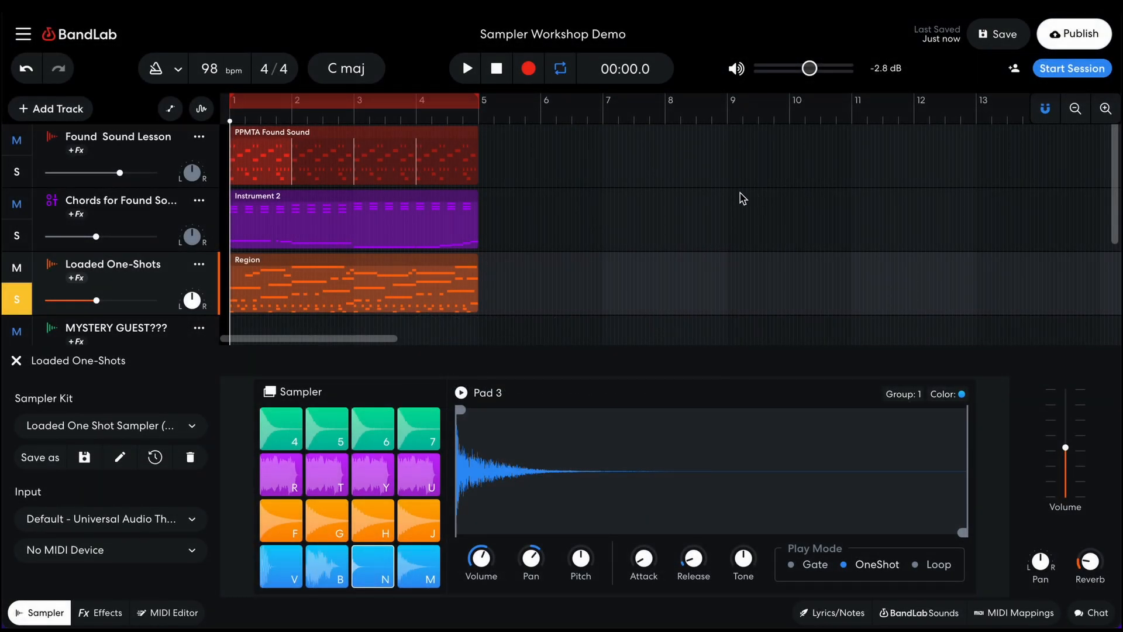